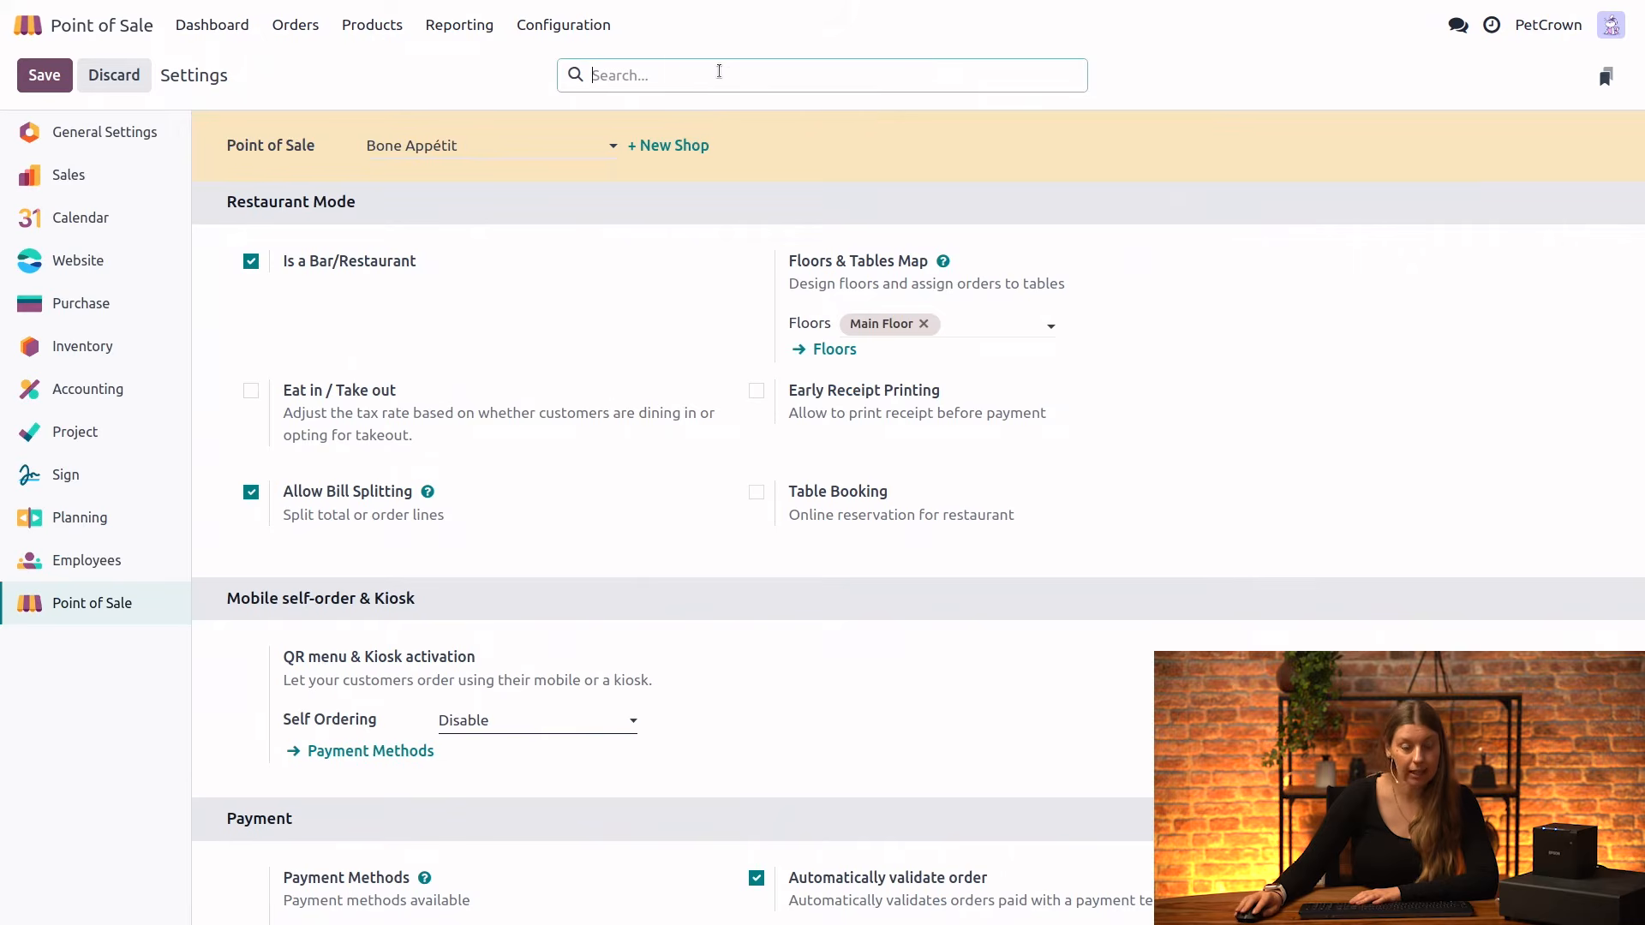
Find the printing settings for Bone Appétit and enable the ePos Printer with IP address 10.50.103.251
type("print")
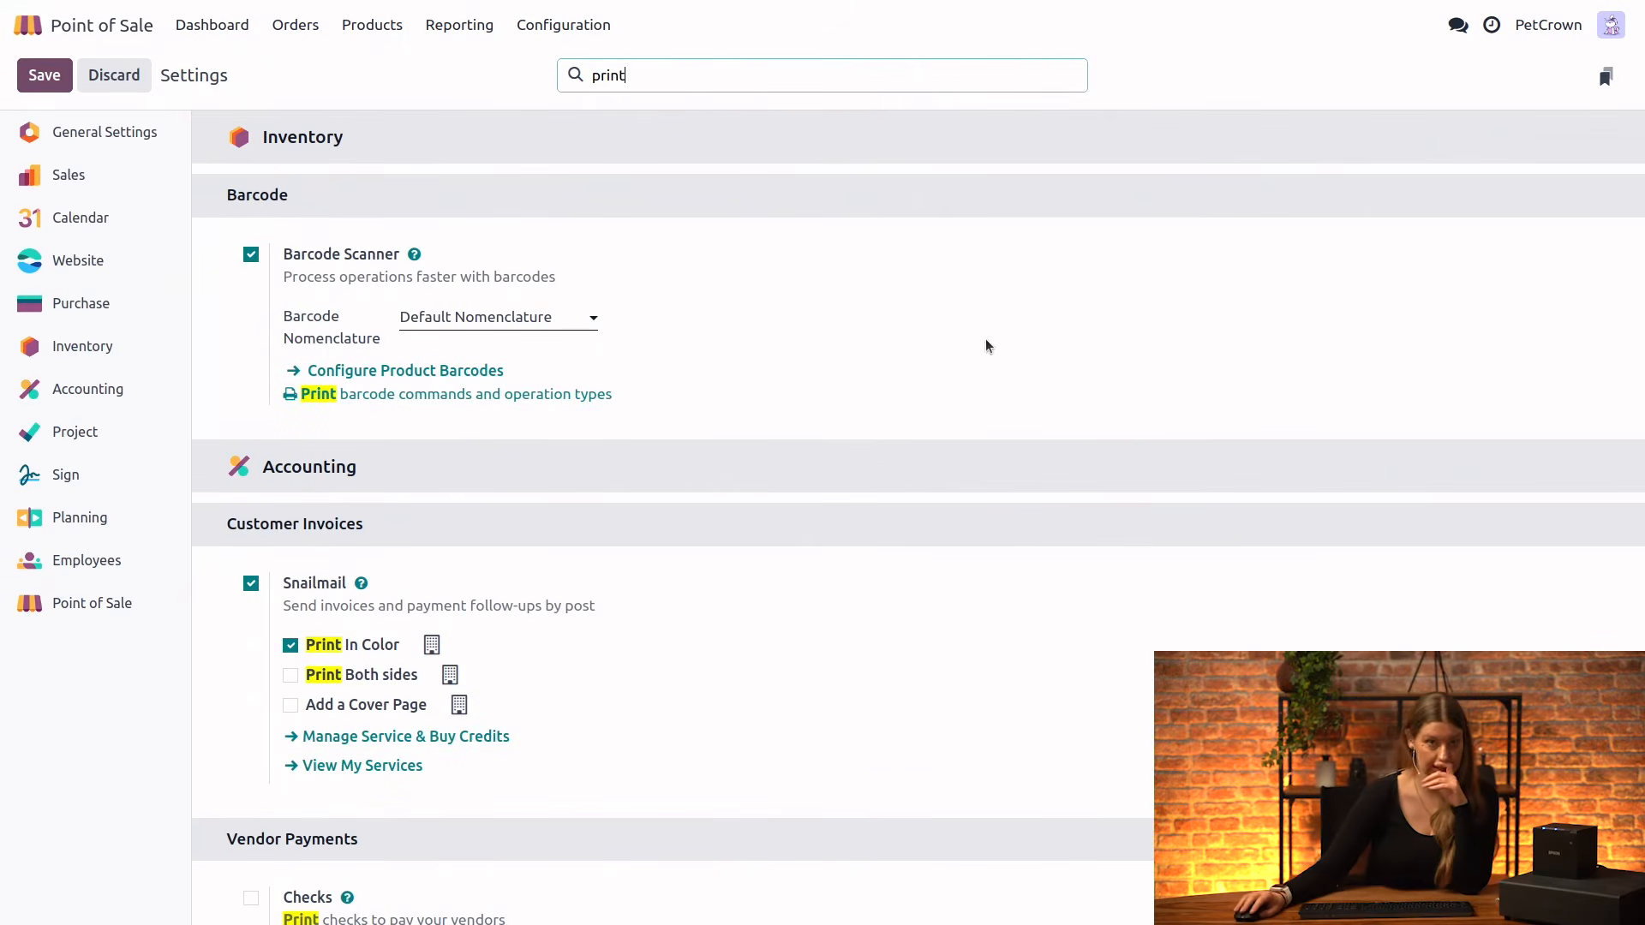
scroll(990, 349, "down", 1)
scroll(1008, 345, "down", 8)
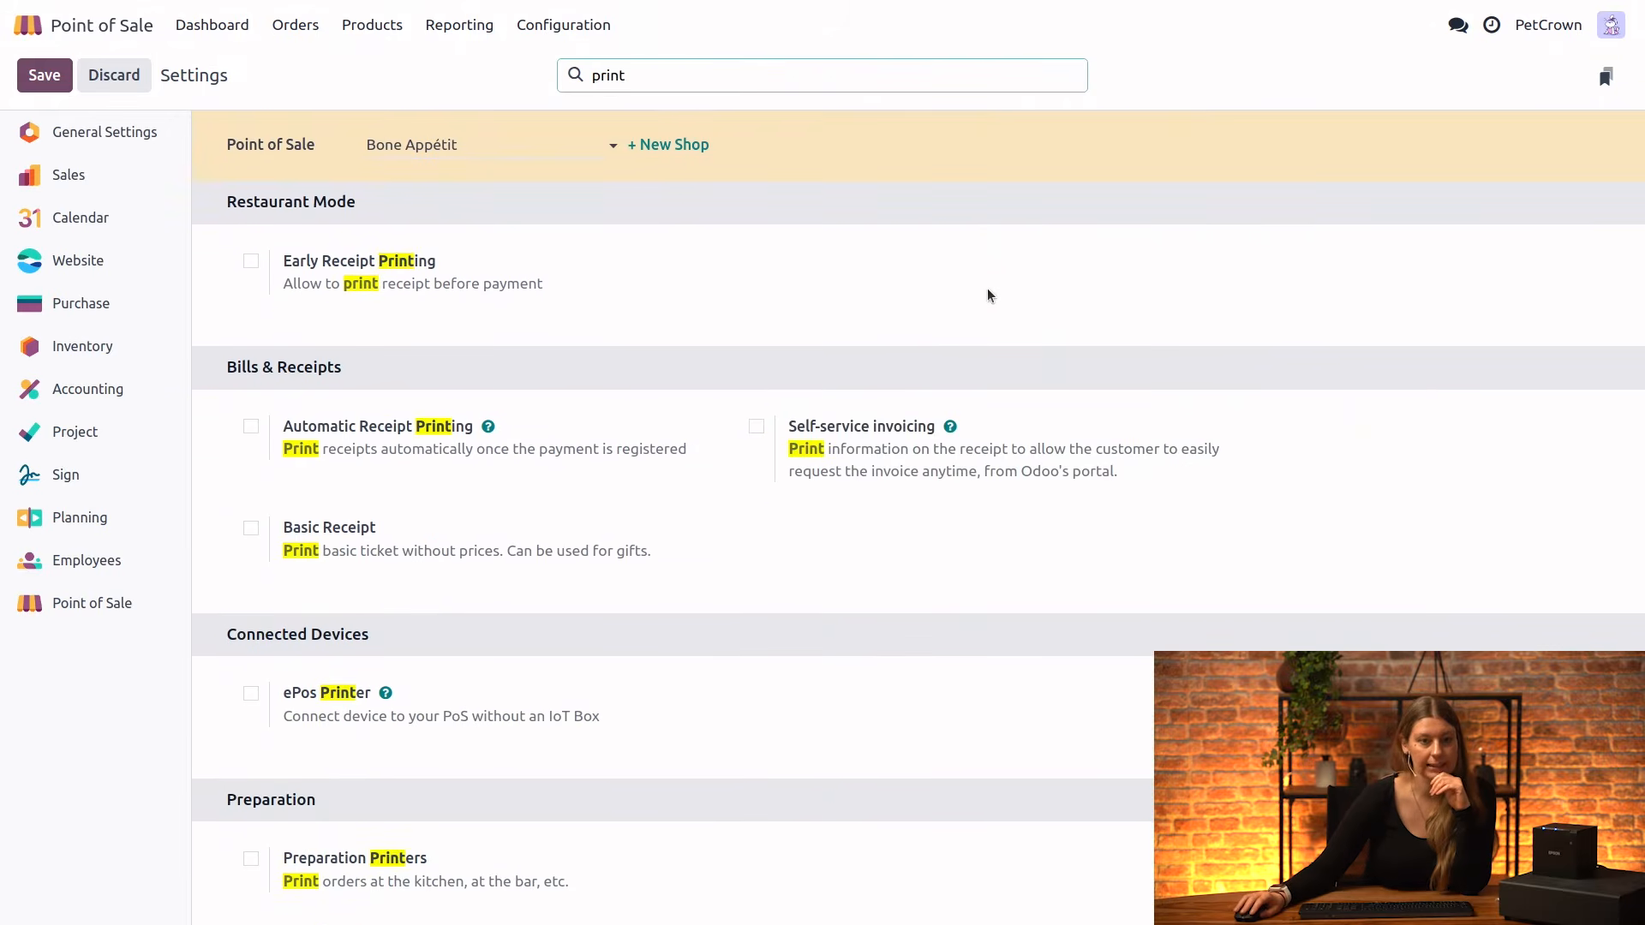
scroll(990, 294, "down", 1)
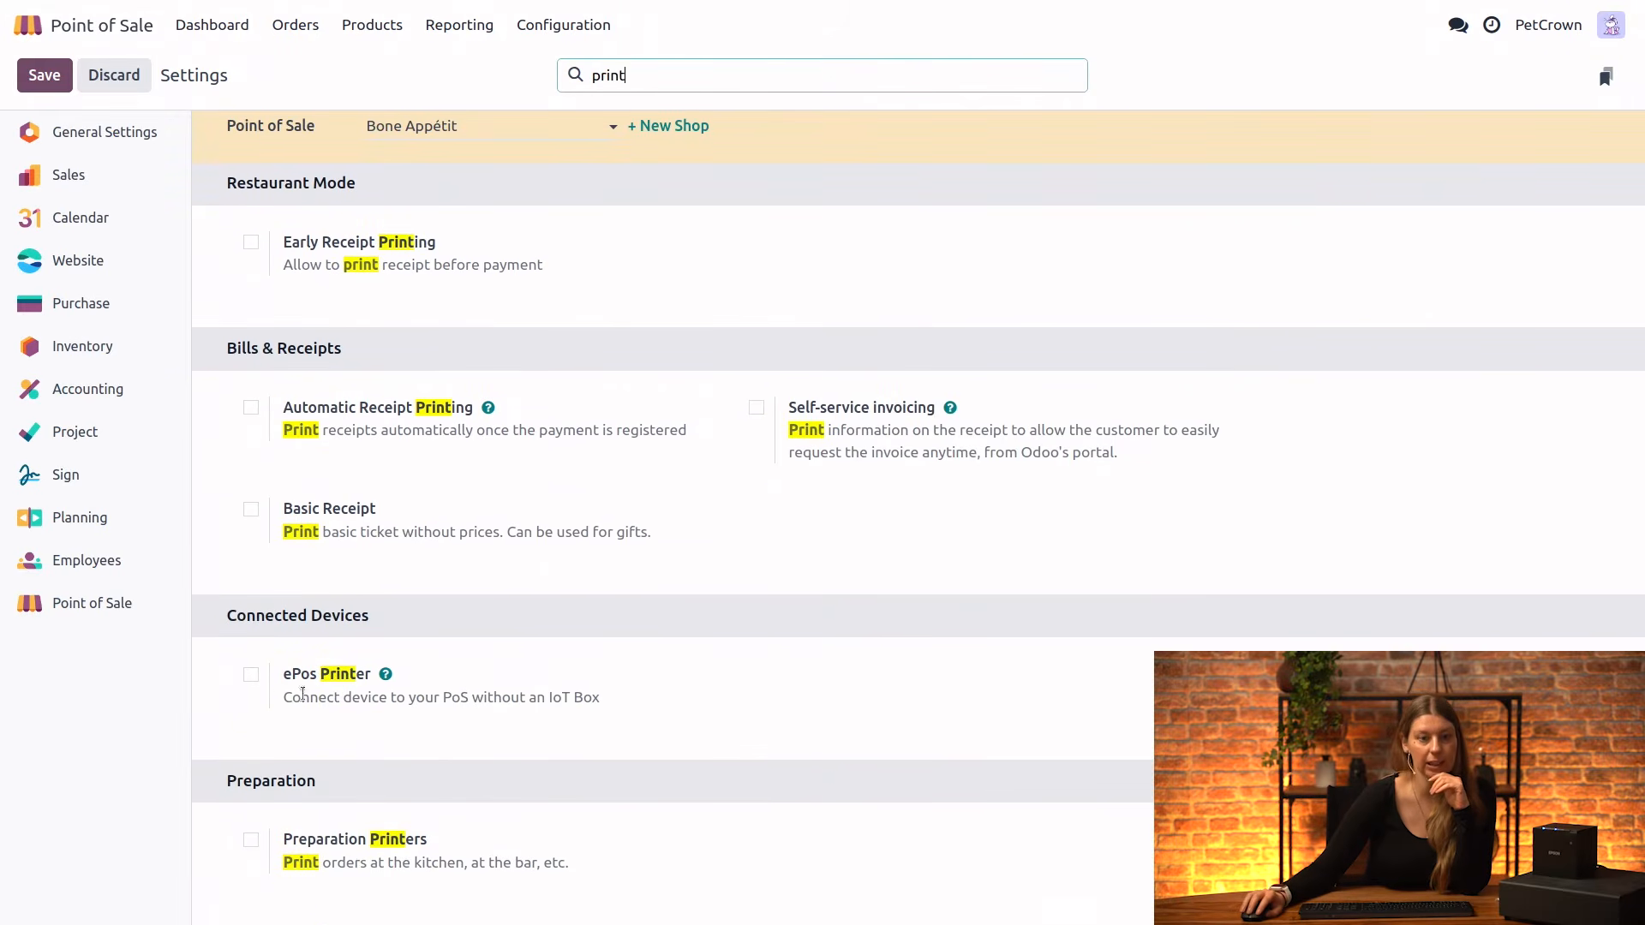
left_click(250, 675)
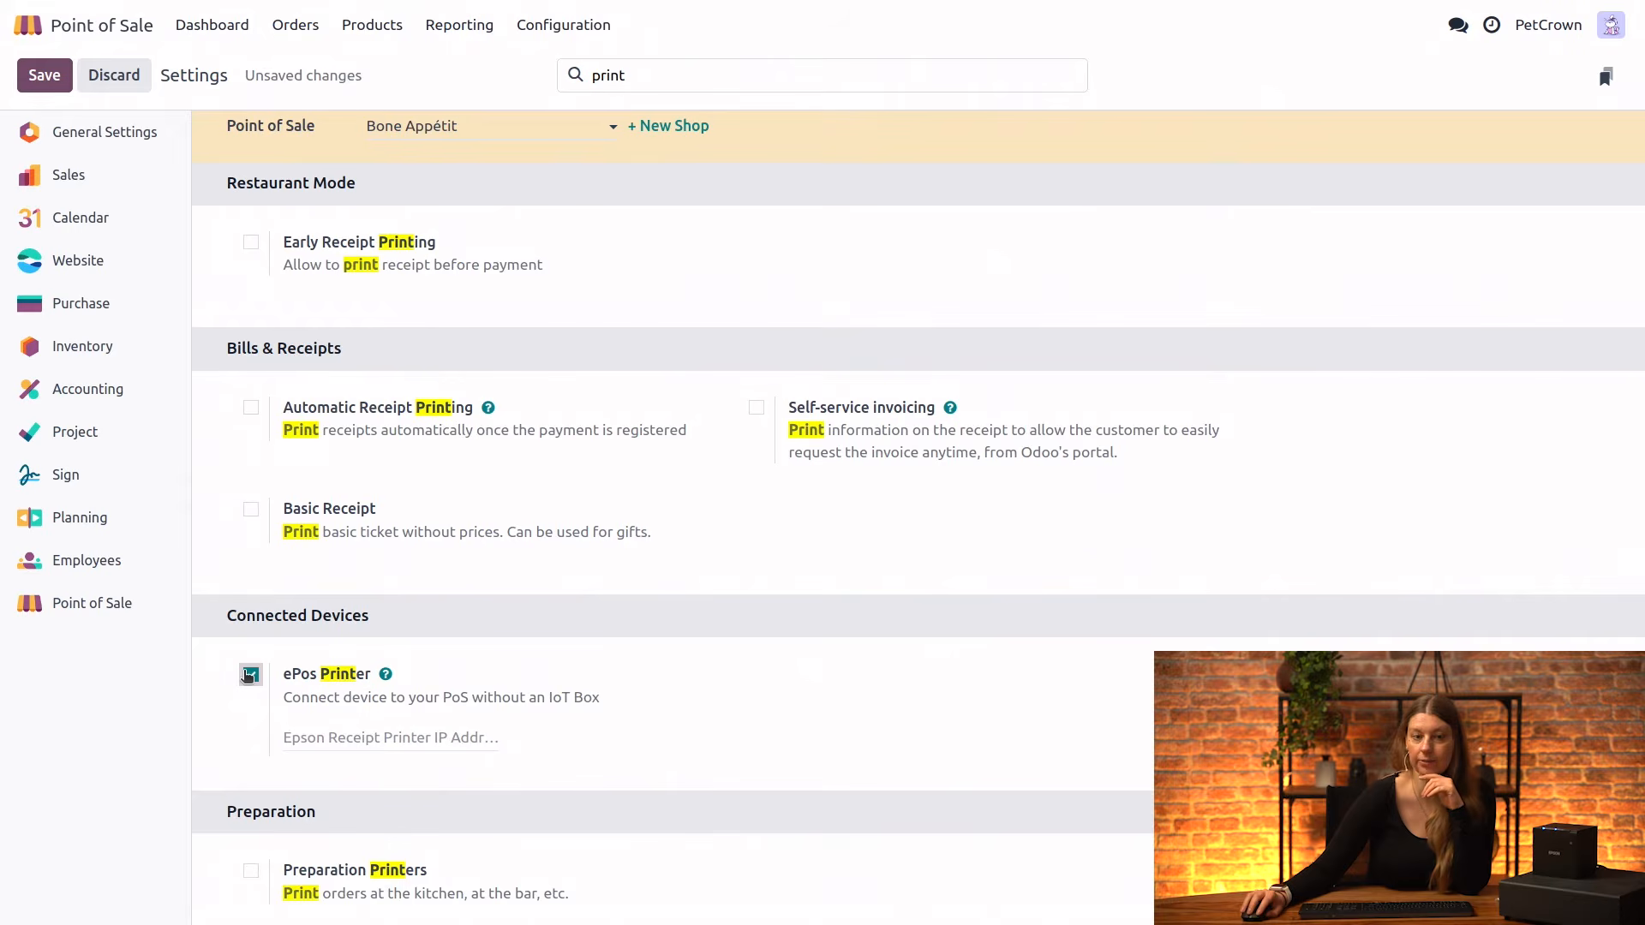
left_click(310, 736)
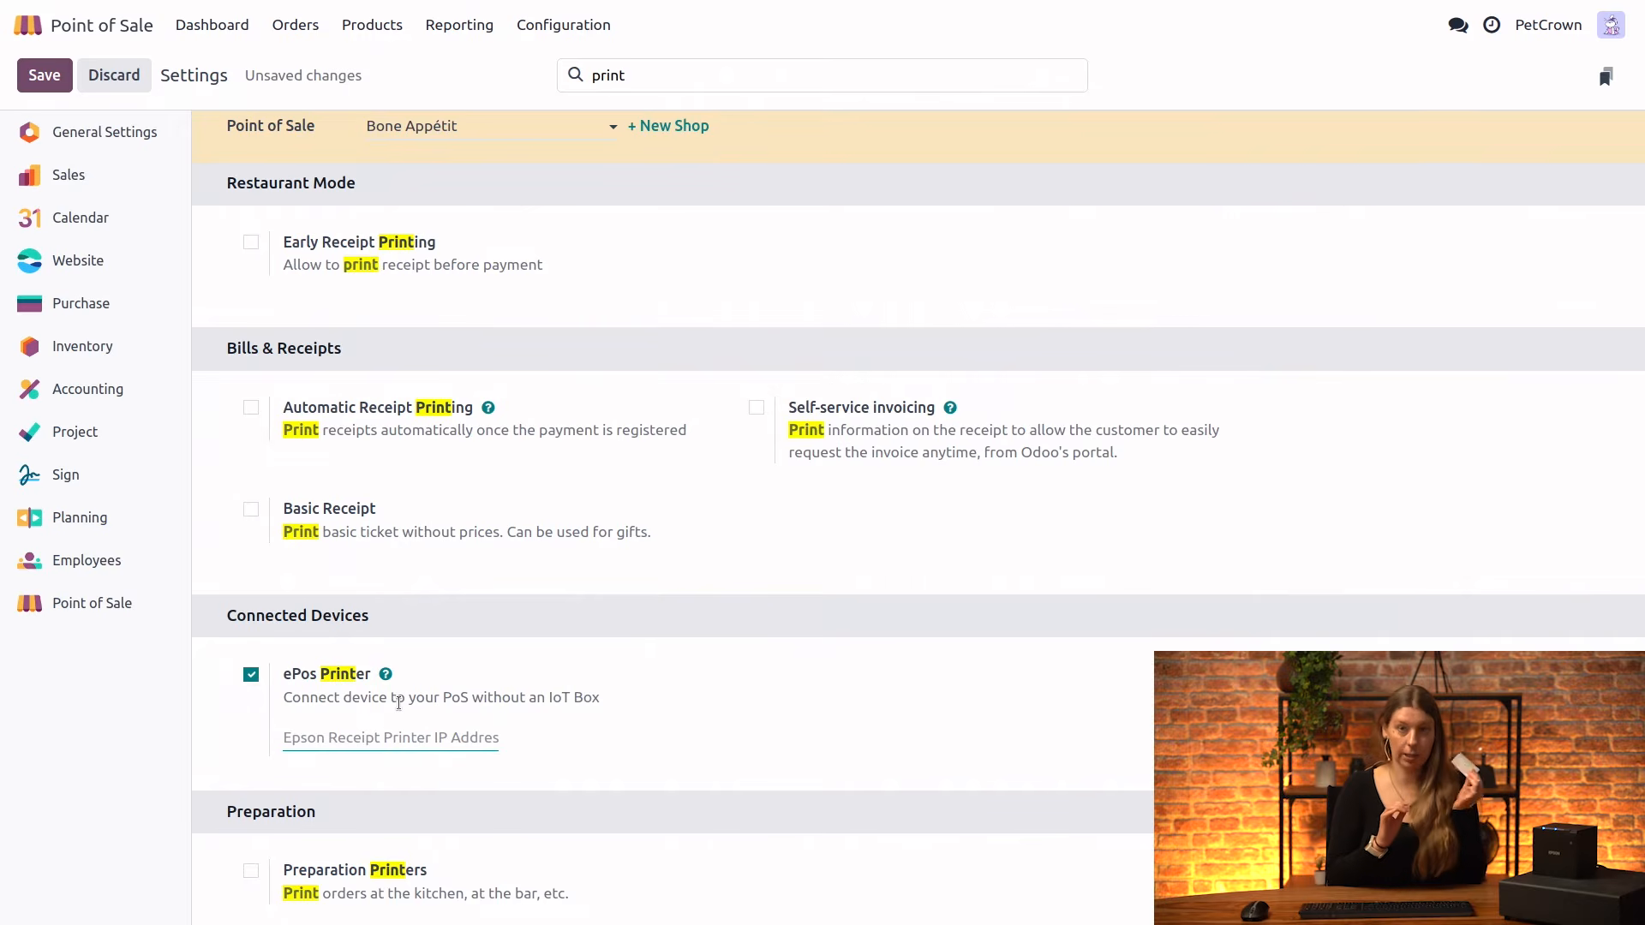
type("10.50.103.251")
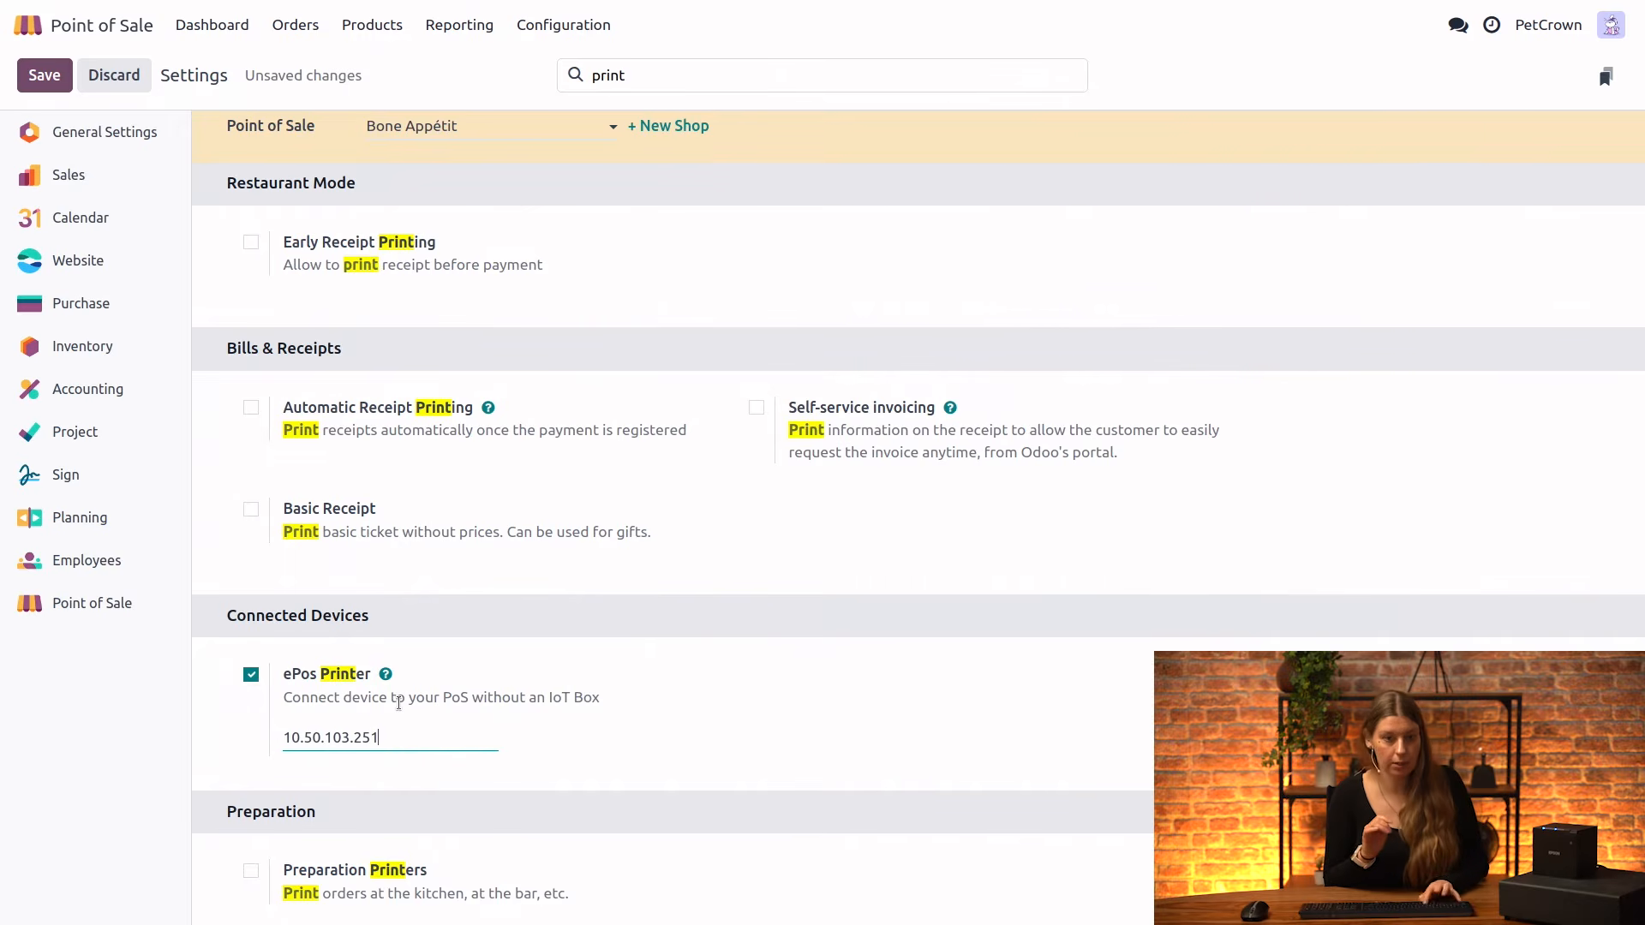
left_click(792, 690)
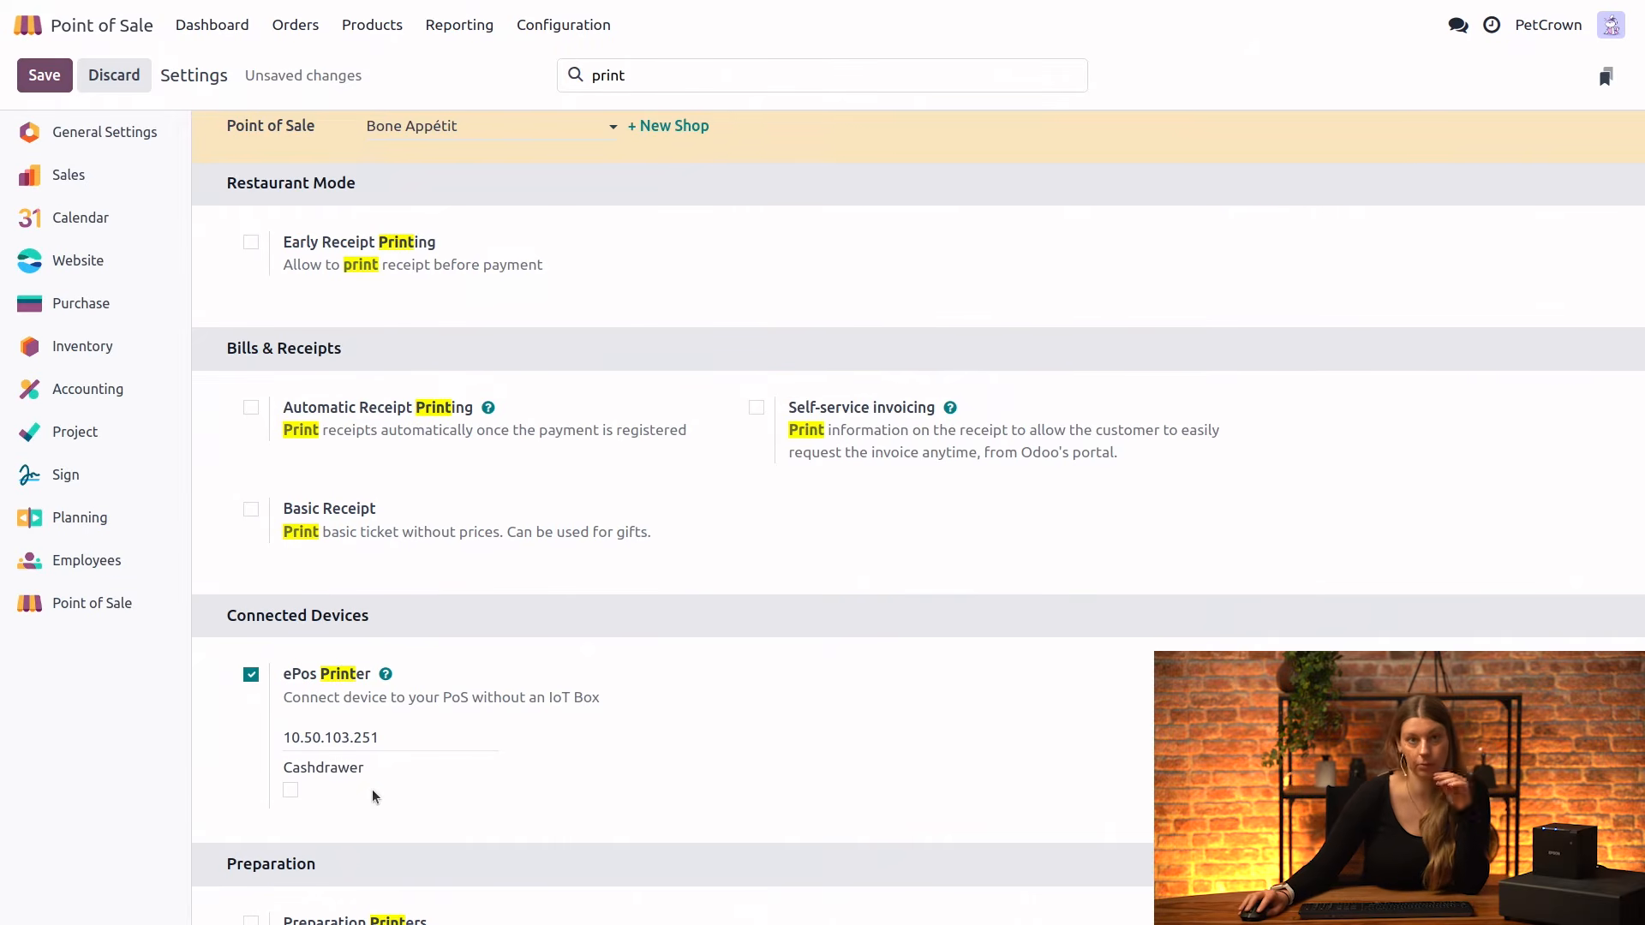
Enable the cashdrawer for the ePos printer and turn on Automatic Receipt Printing
scroll(371, 775, "down", 1)
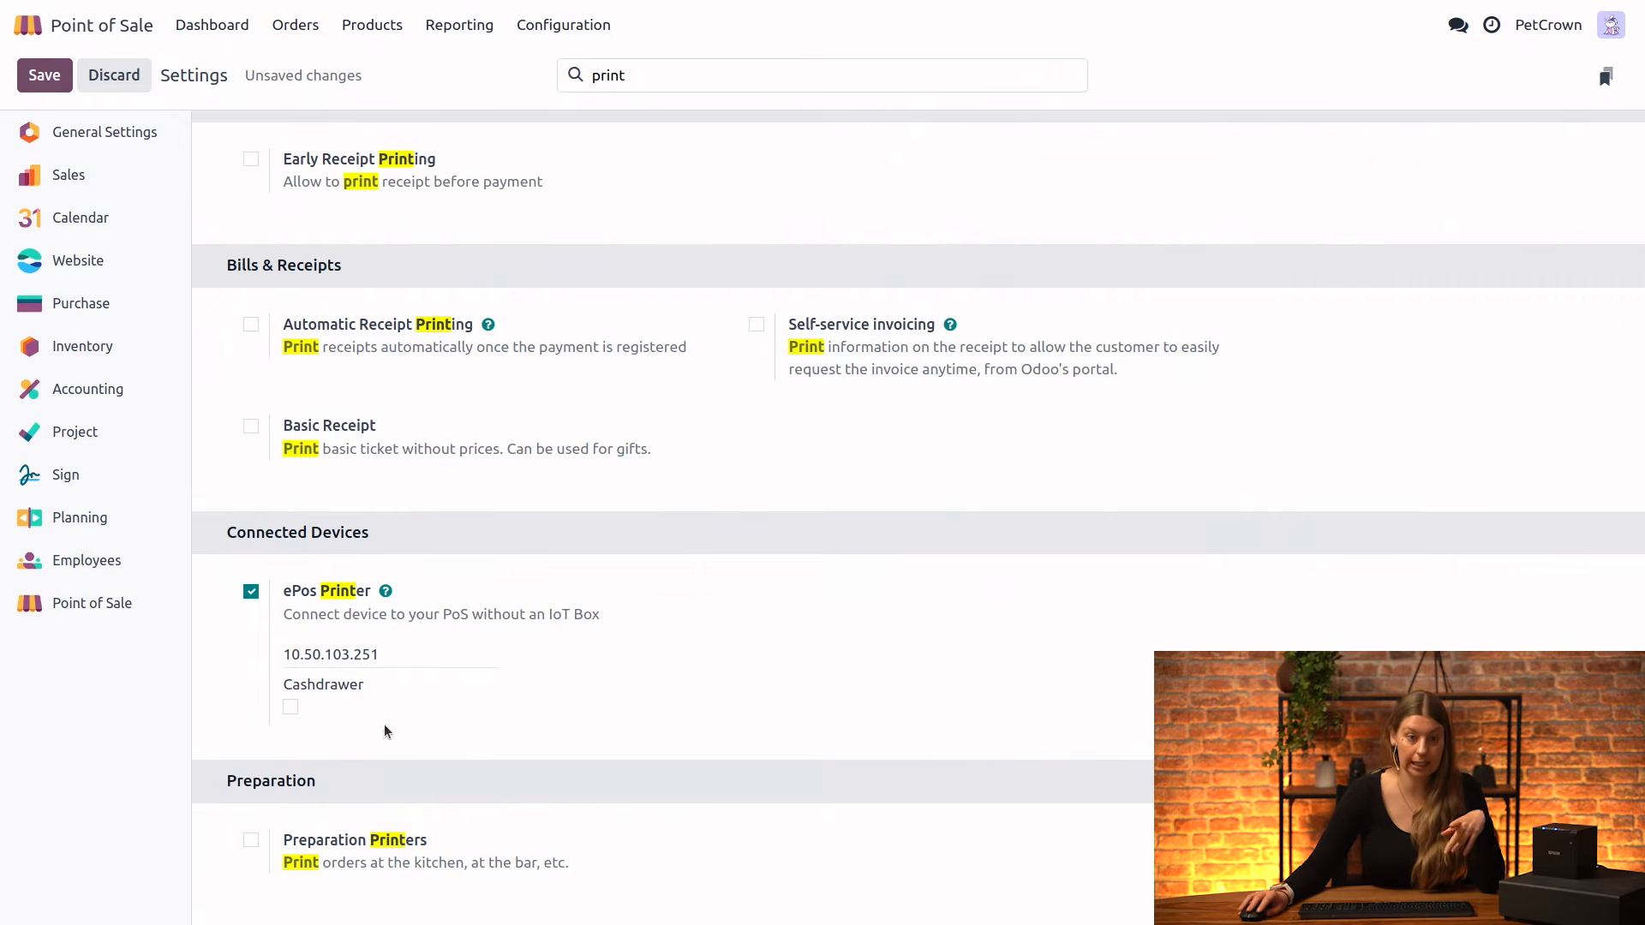
left_click(291, 709)
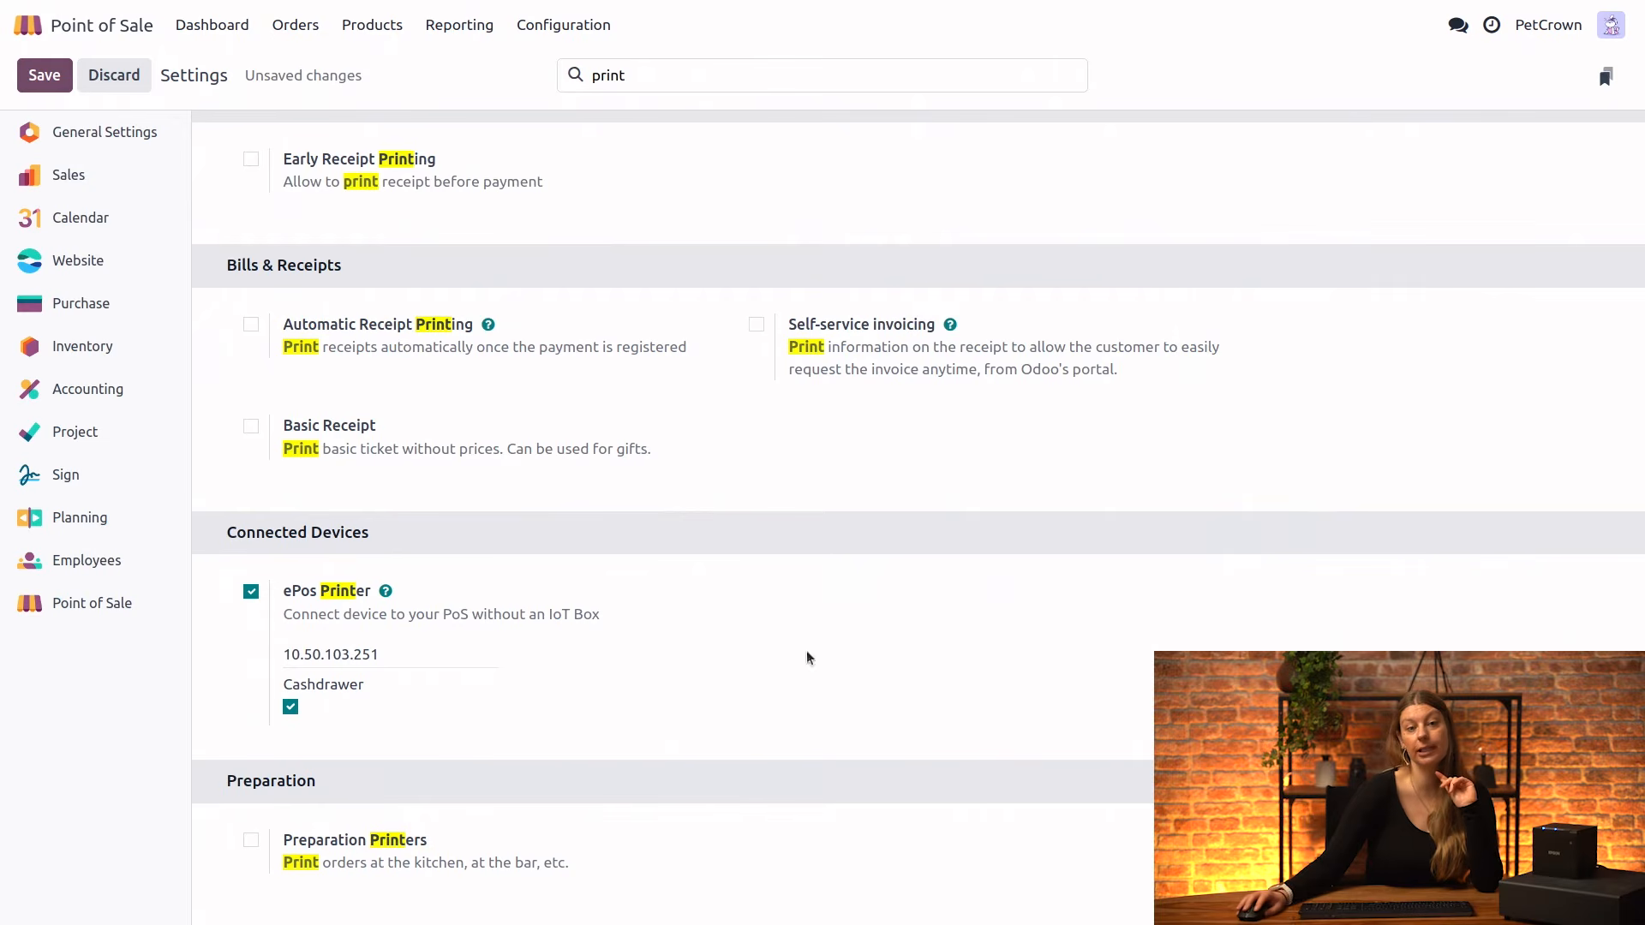
left_click(251, 325)
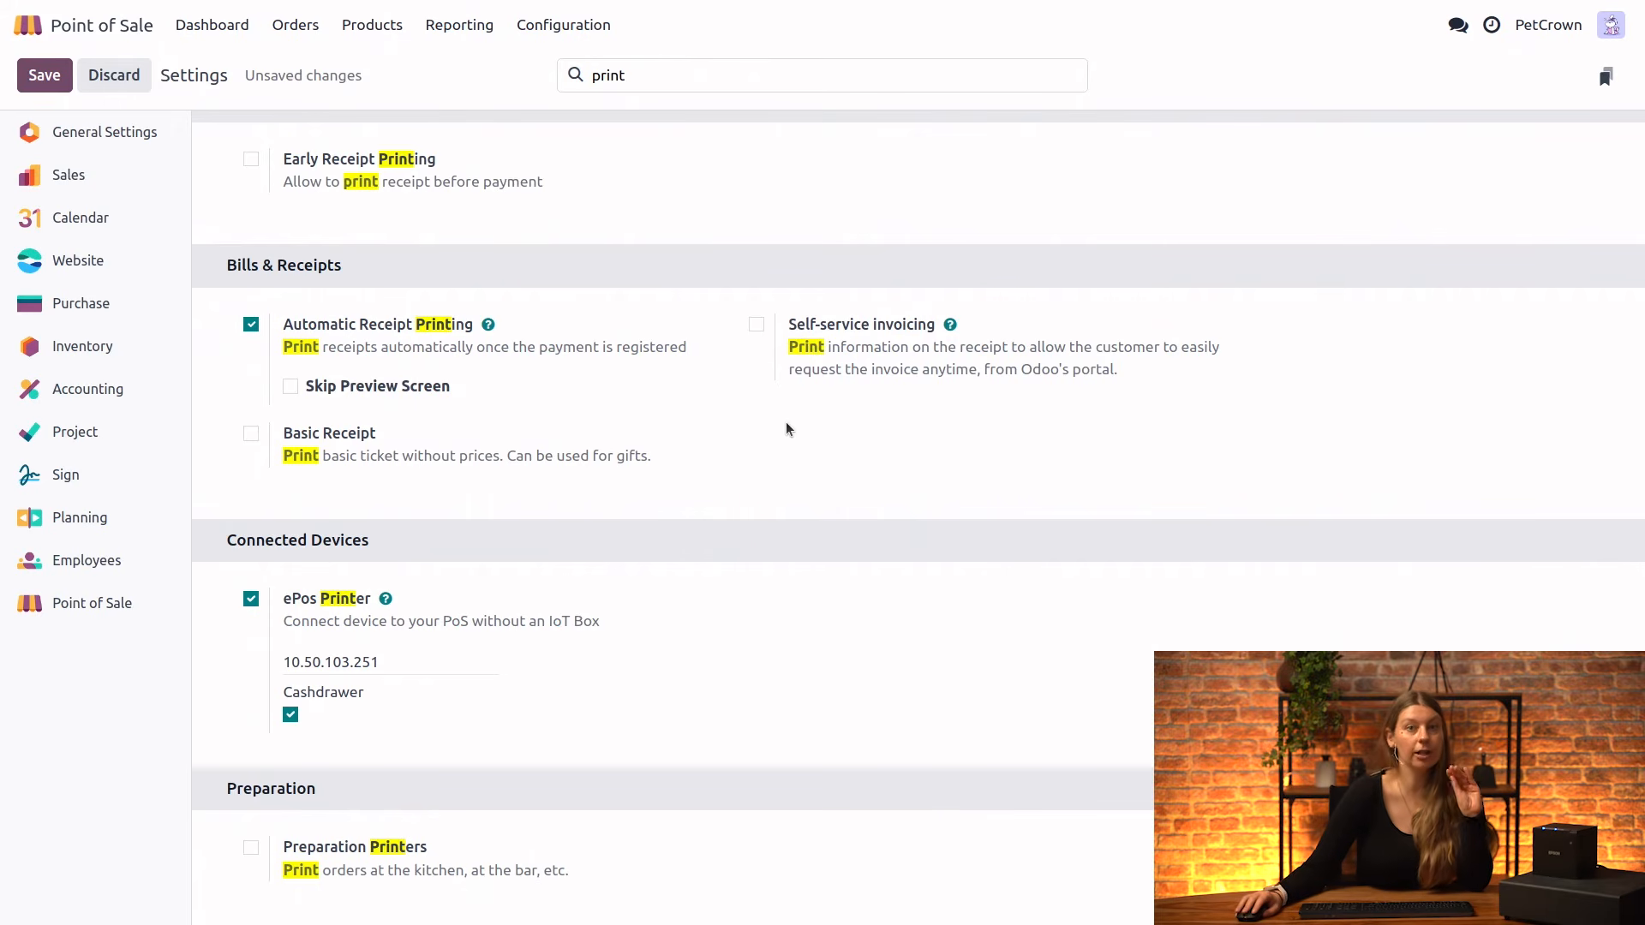
Enable Preparation Printers and open the creation form for a new order printer named BoneAppetit
scroll(785, 426, "down", 1)
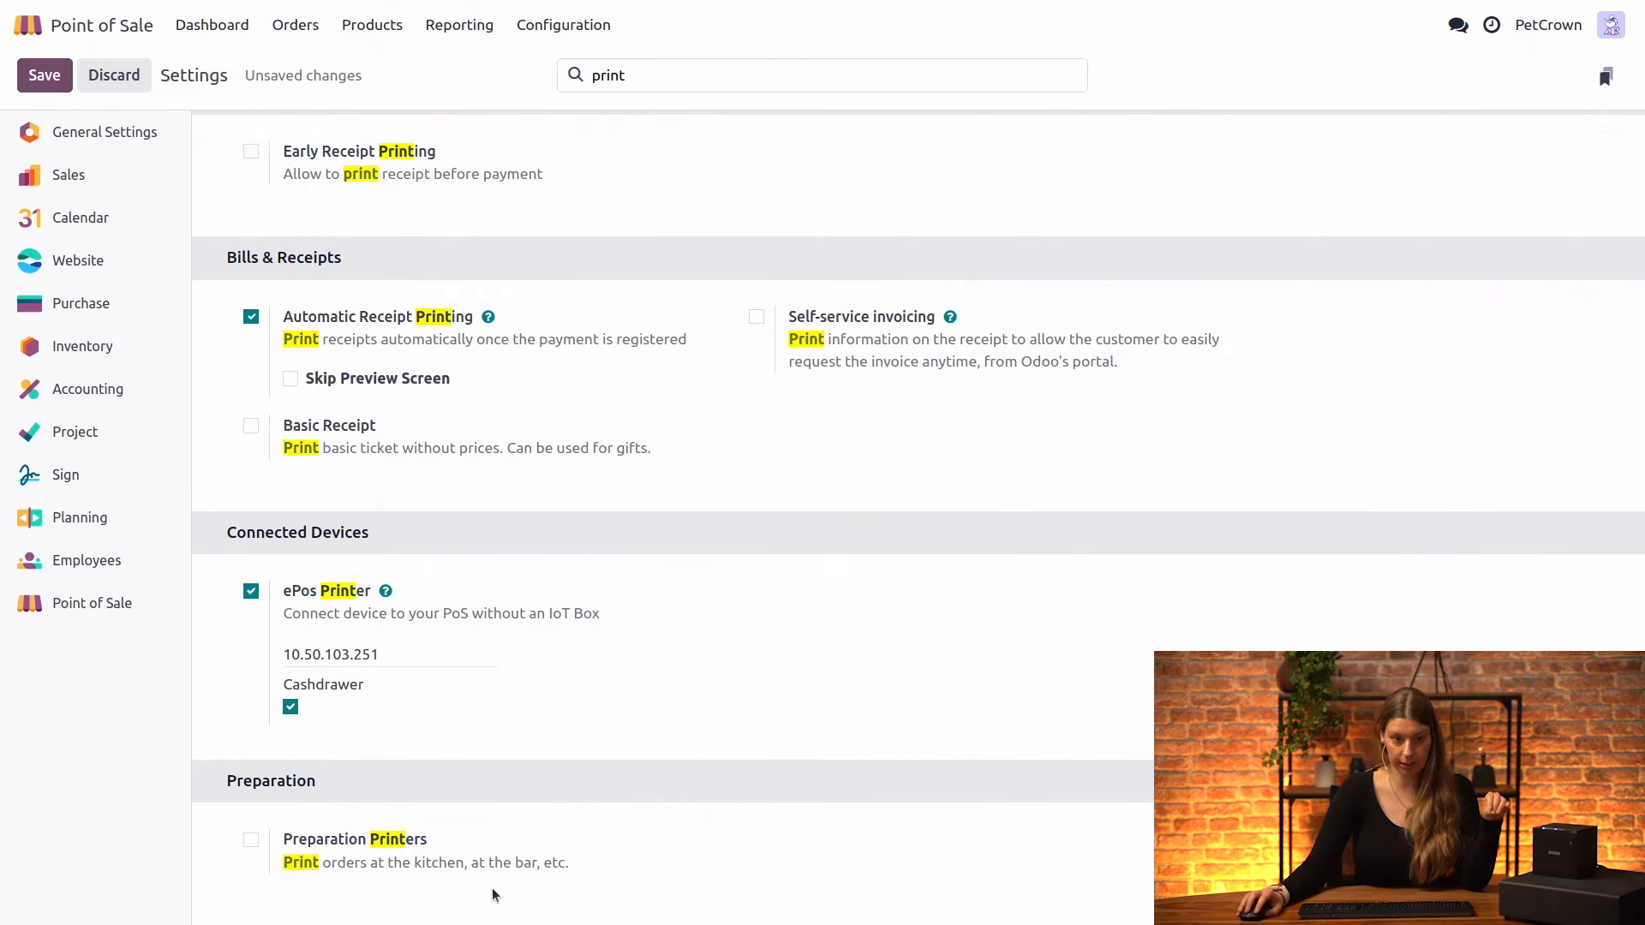
left_click(251, 841)
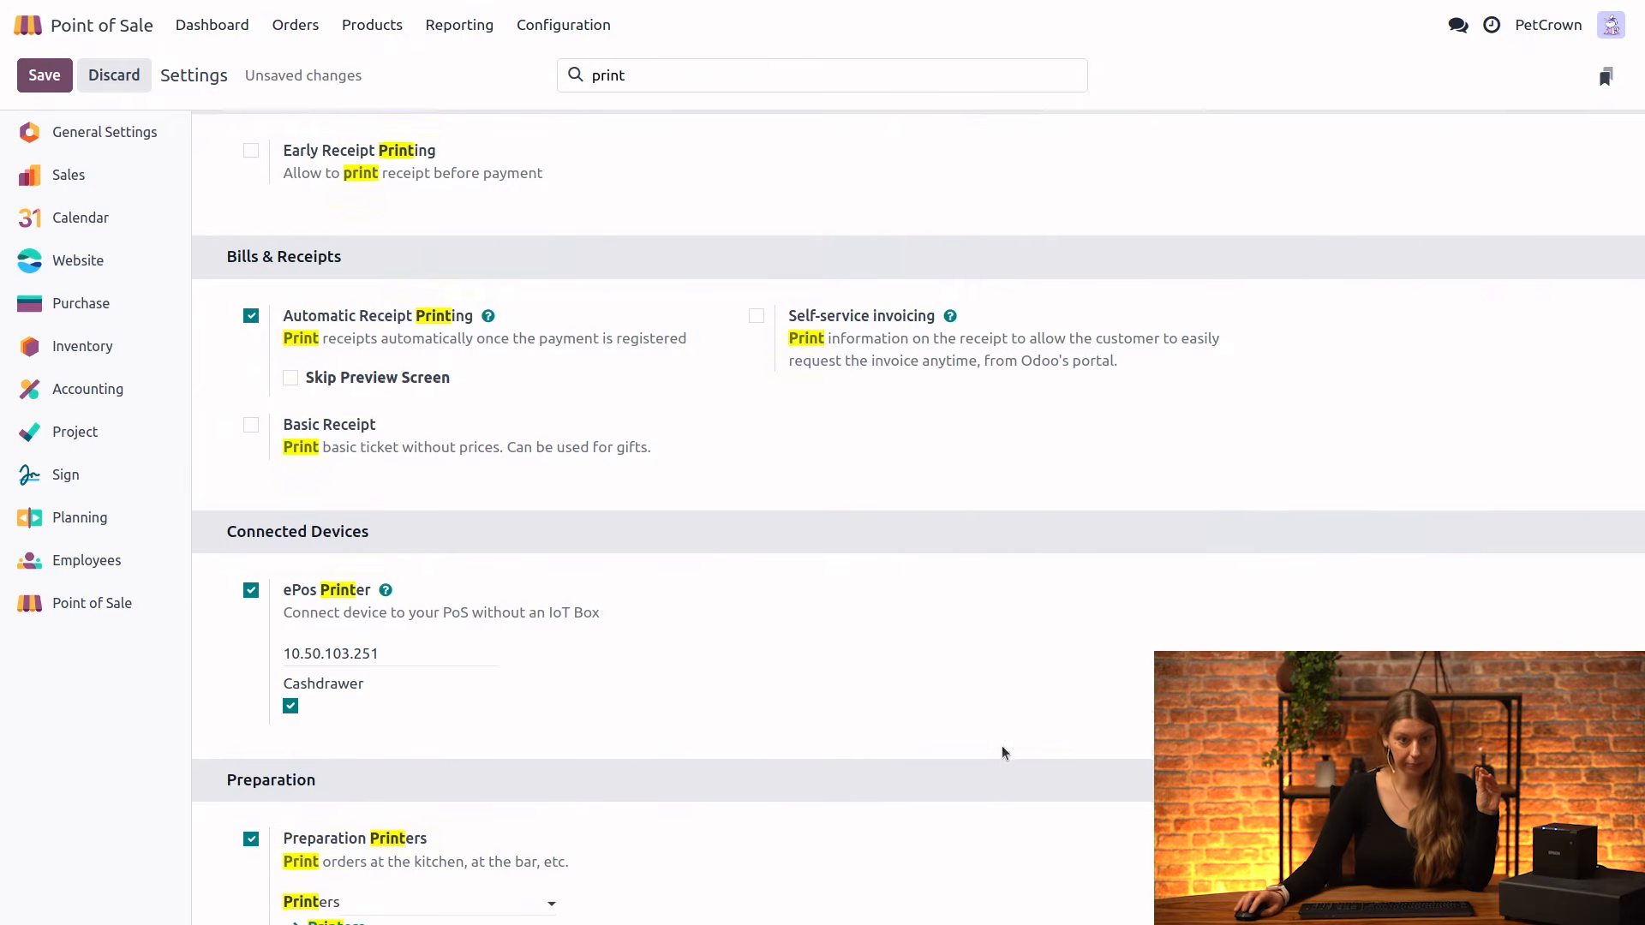
scroll(1002, 749, "down", 1)
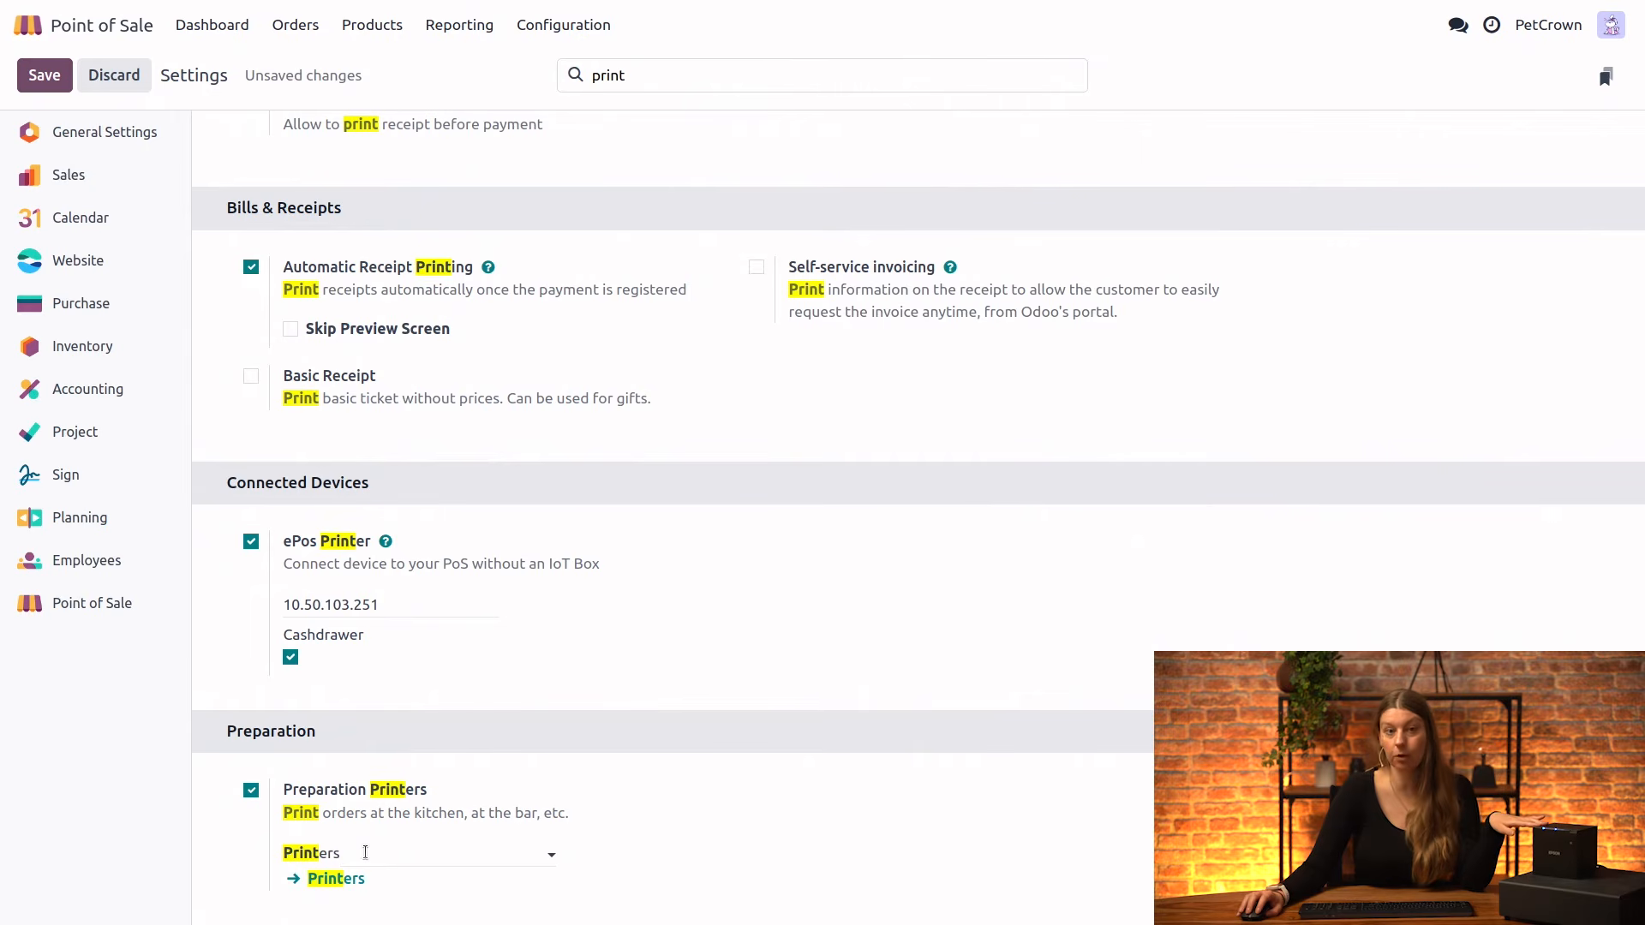
left_click(365, 852)
type("BoneAppetit")
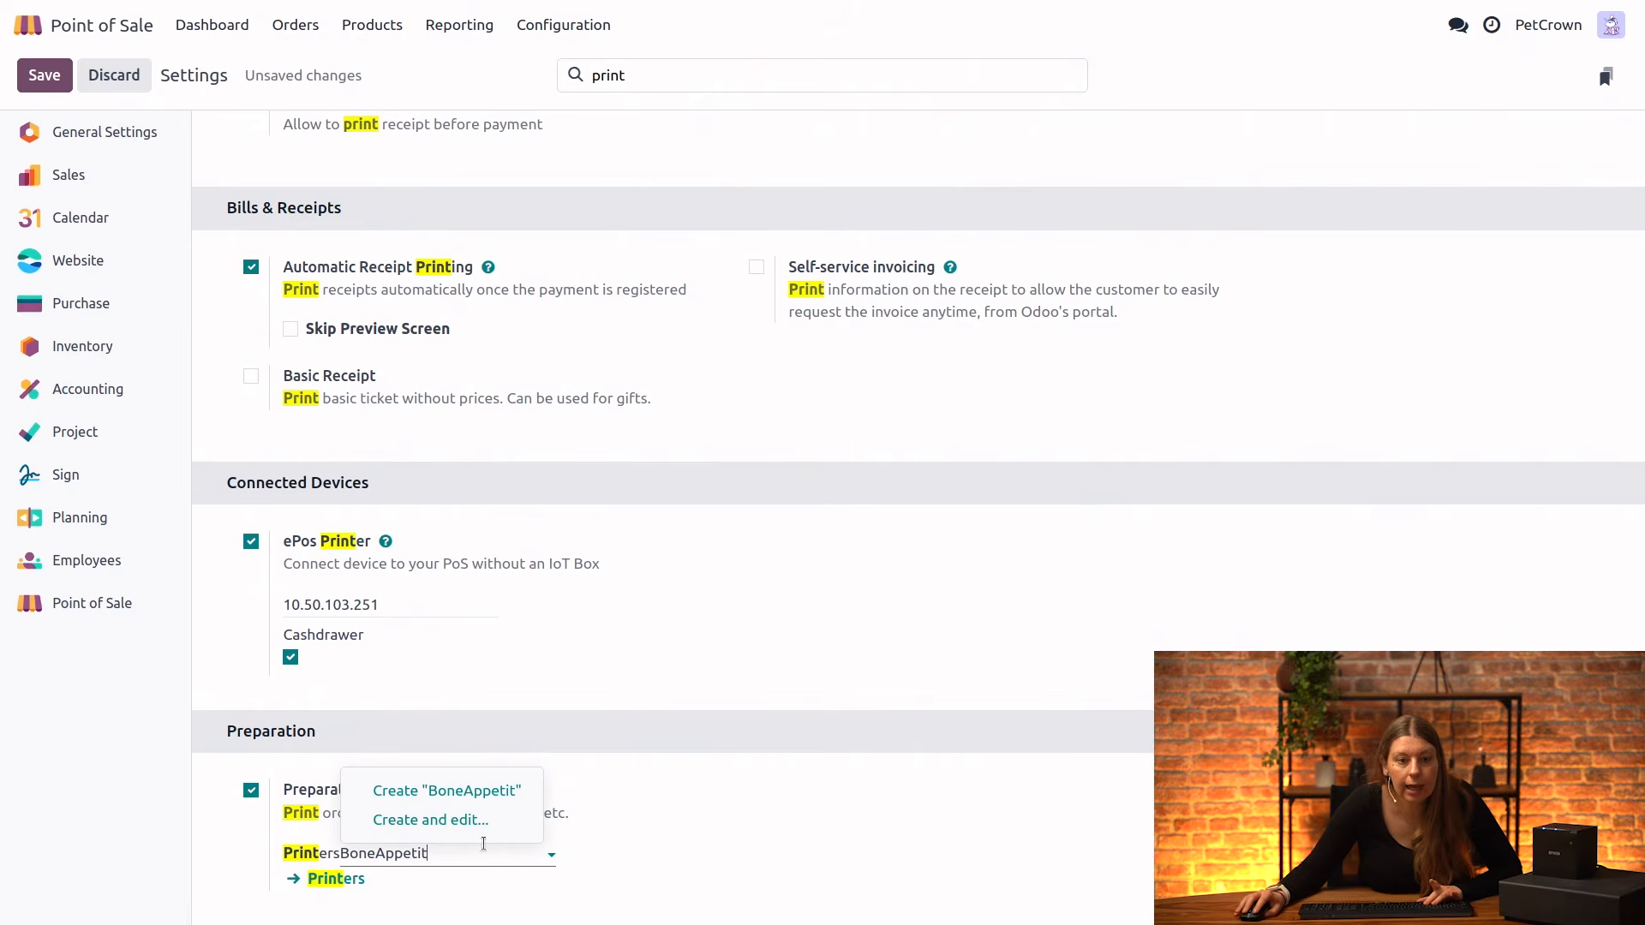
left_click(485, 821)
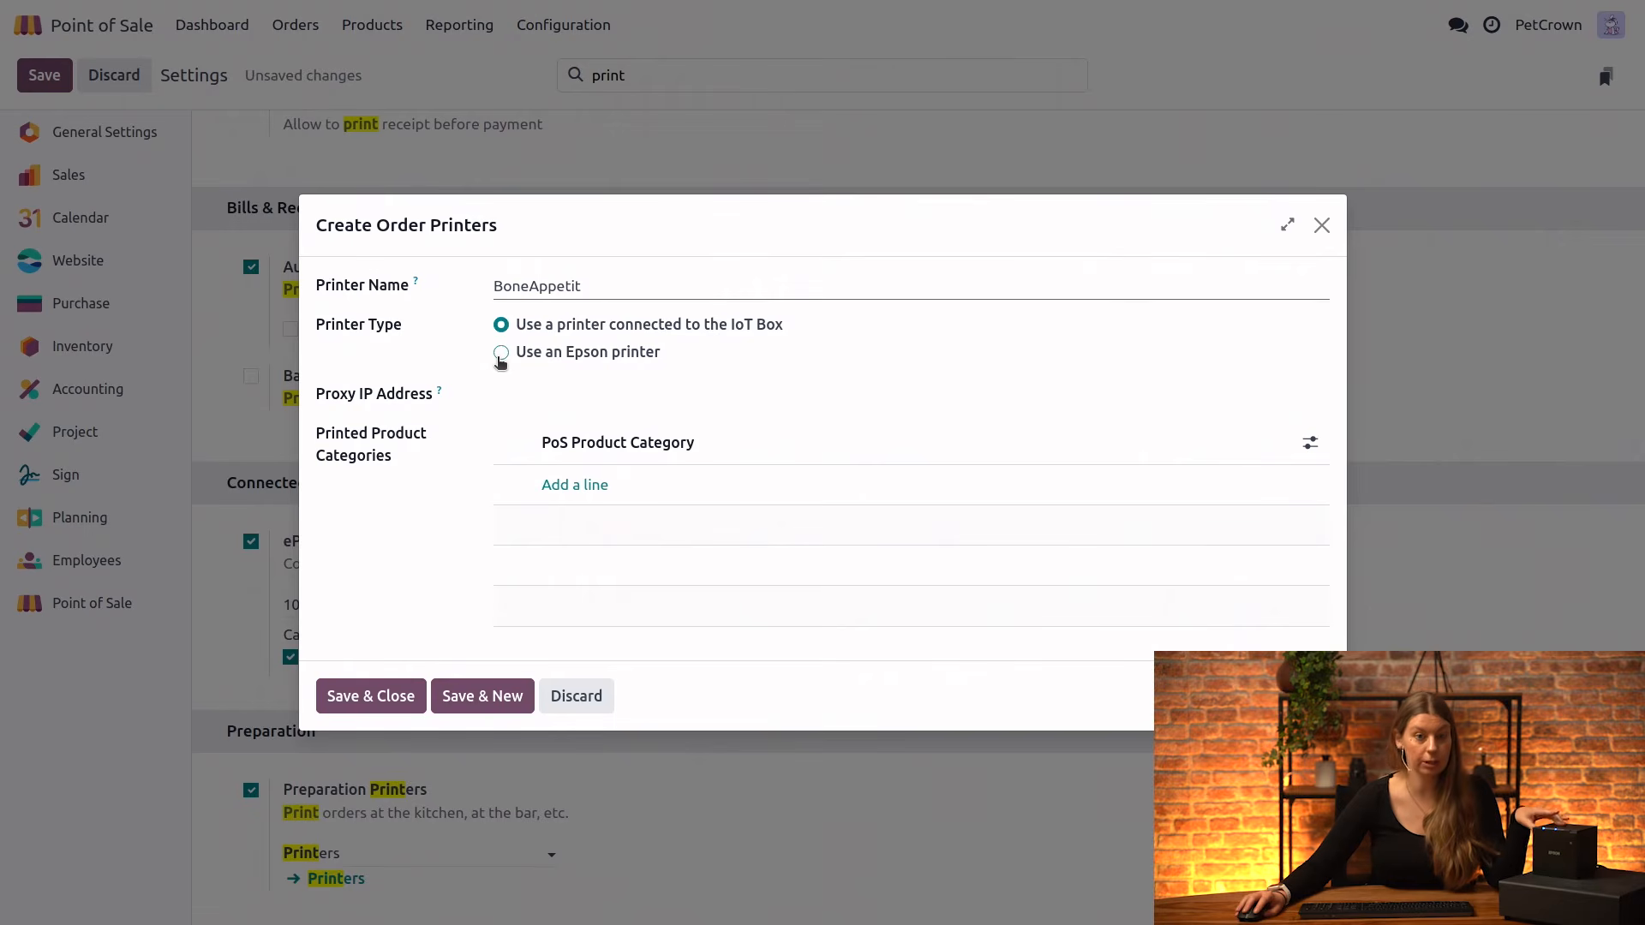
Set the order printer's type to Epson and its IP address to 10.50.103.251
left_click(501, 353)
left_click(609, 393)
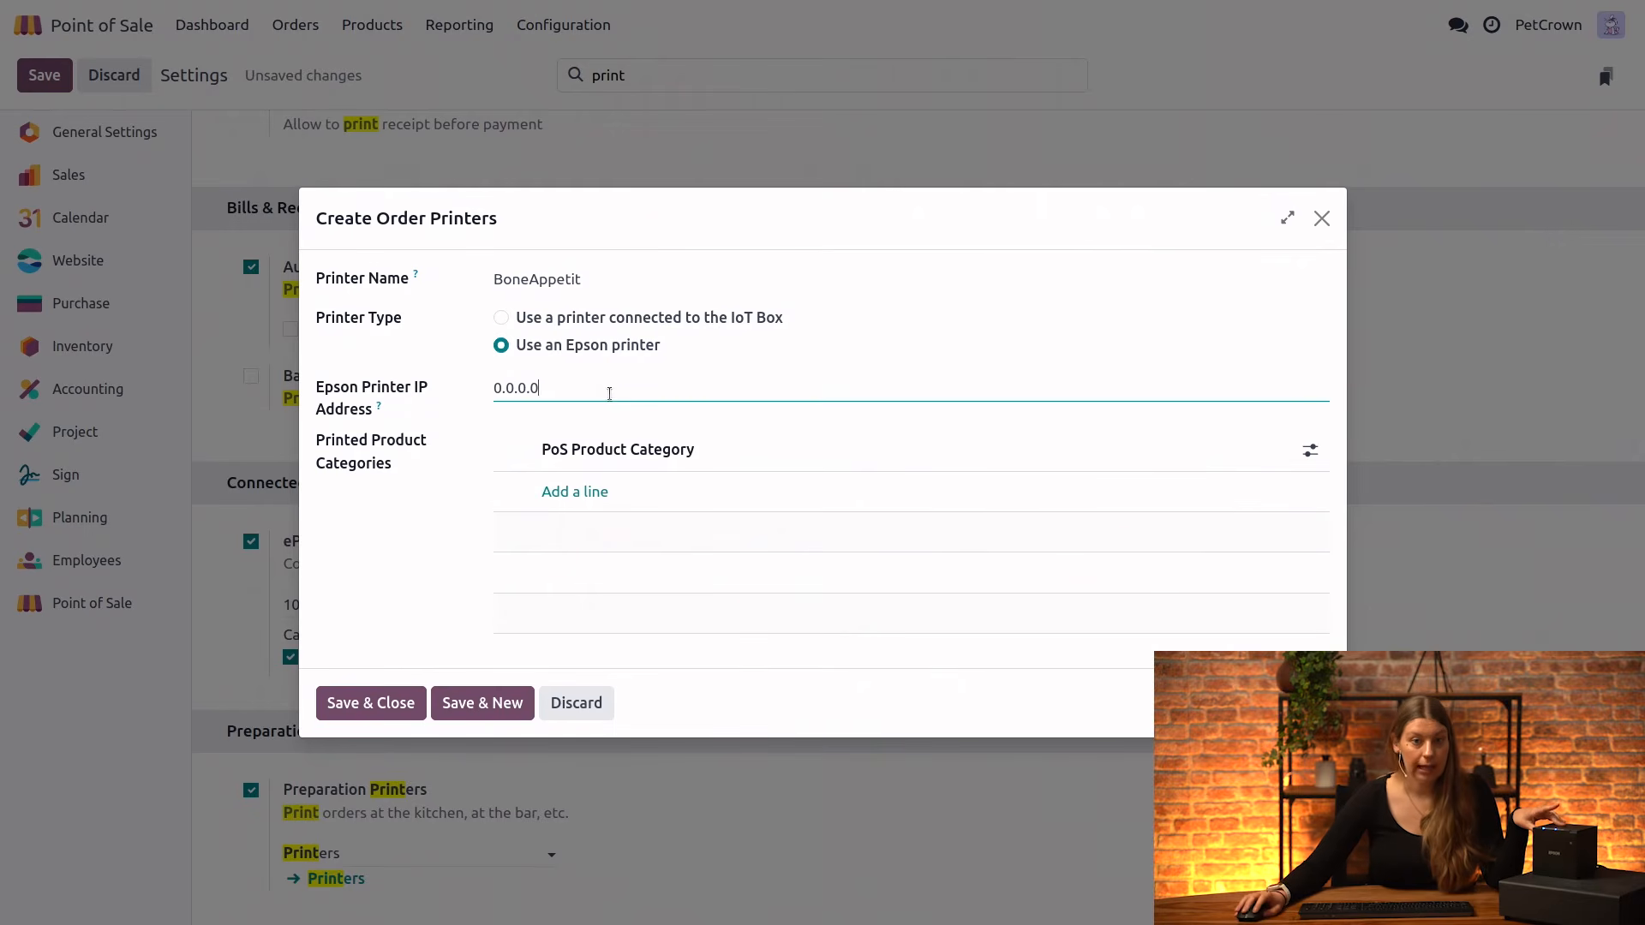
left_click_drag(613, 392, 365, 393)
key("BackSpace")
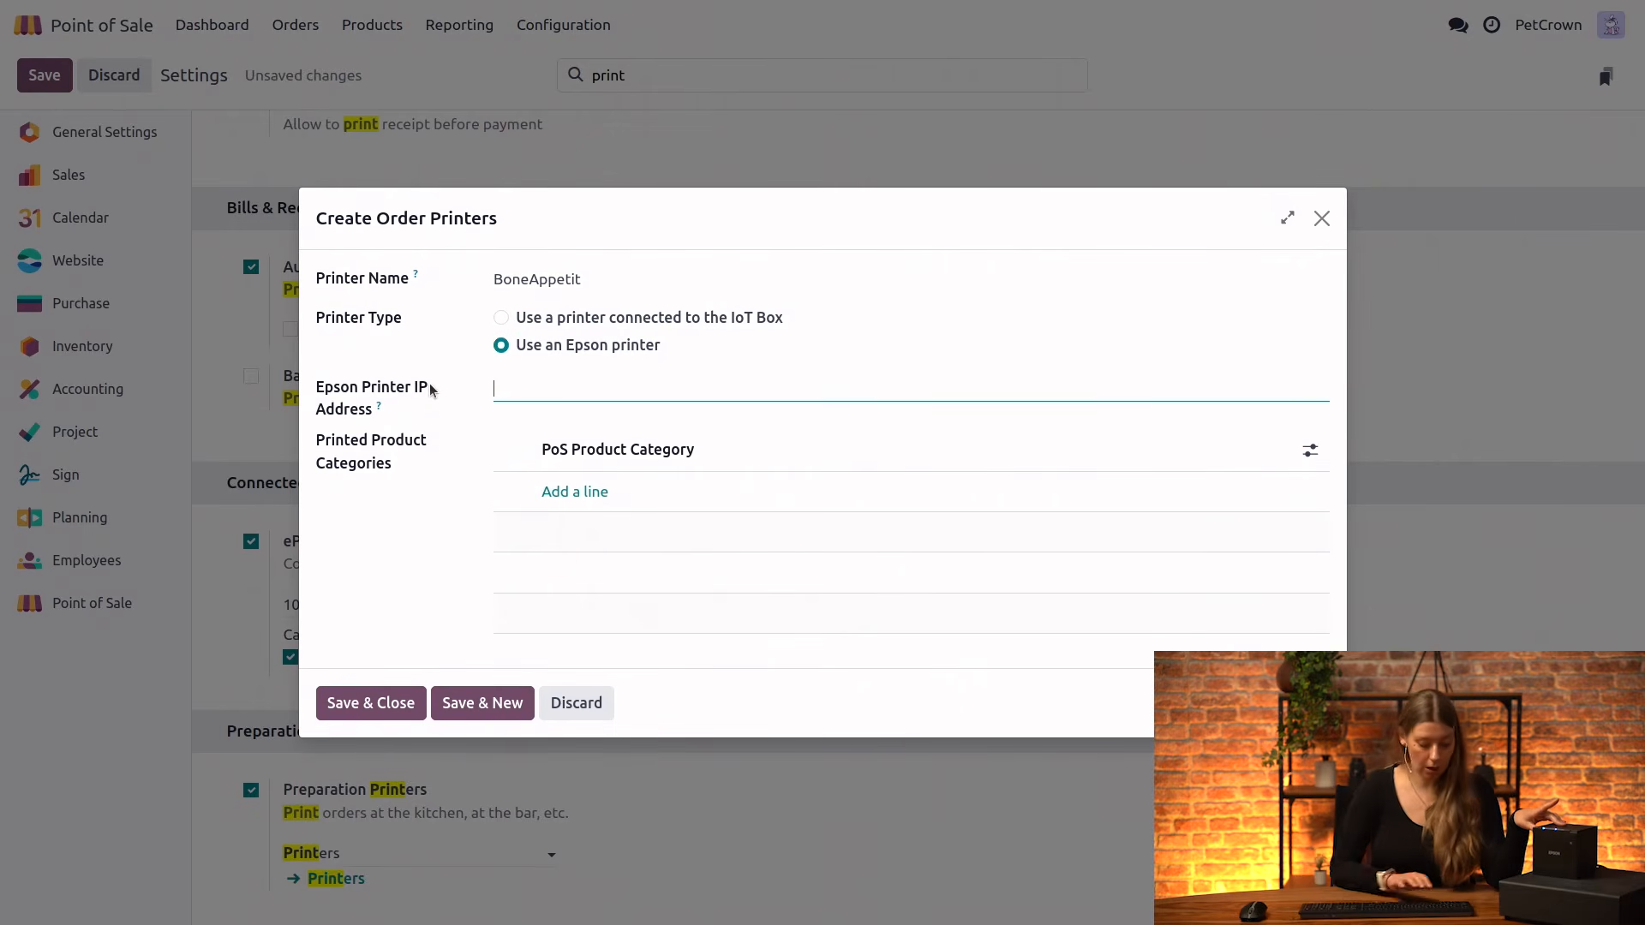
type("10.50.103.251")
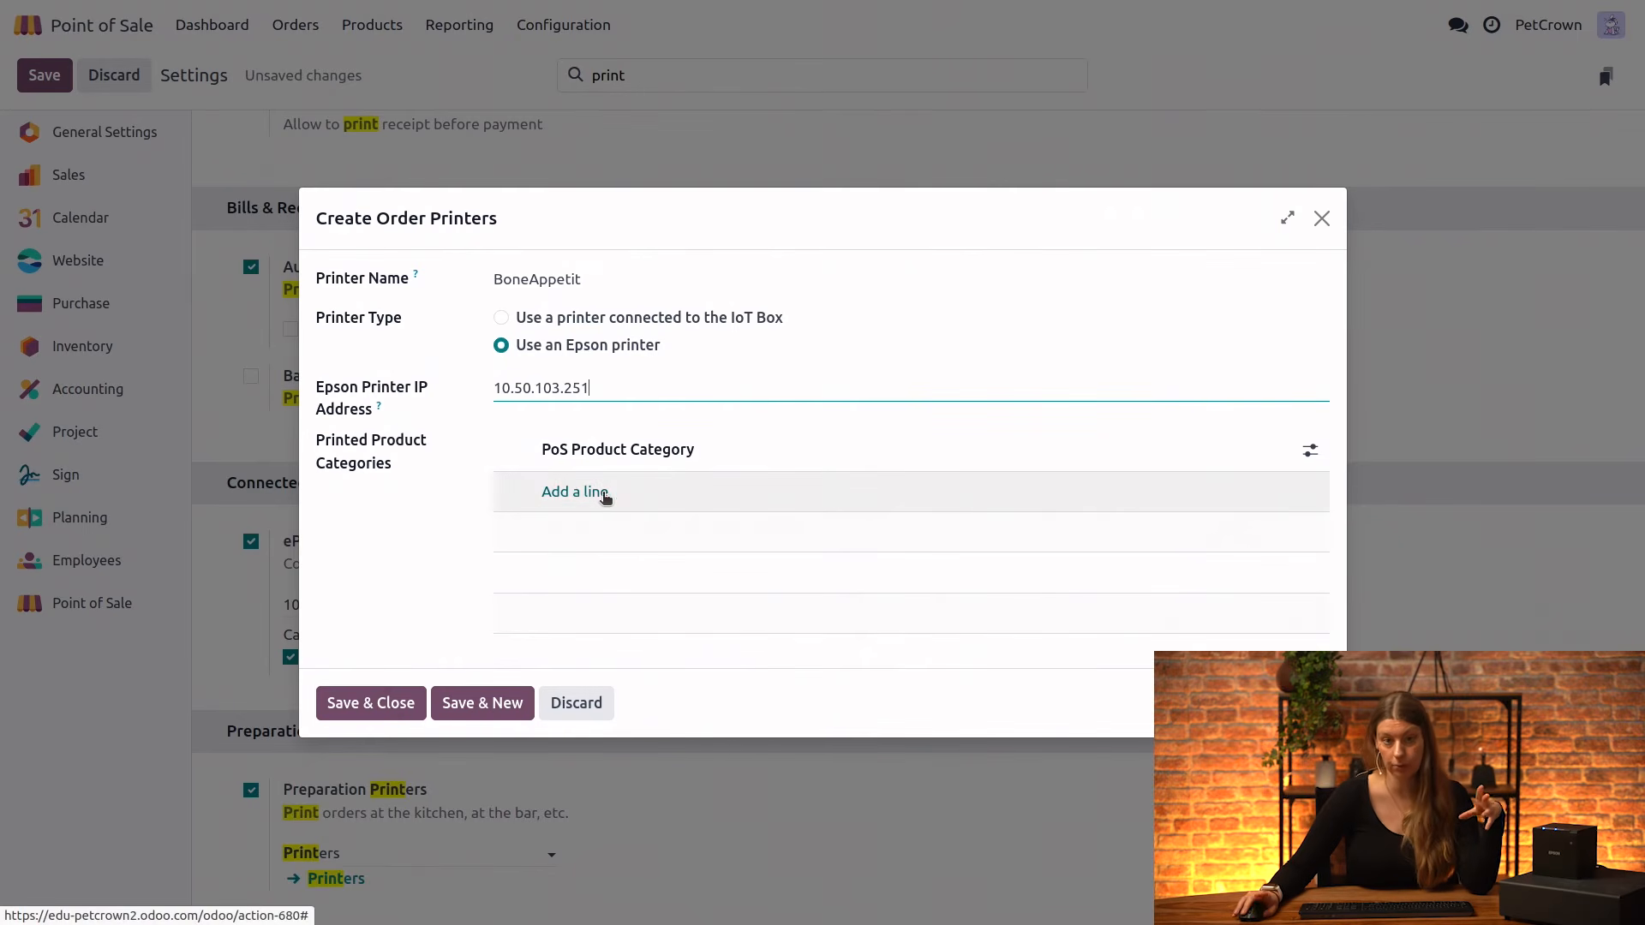
Add Bone Appetit / Drinks as the printed product category, and save both the order printer and the settings
left_click(570, 490)
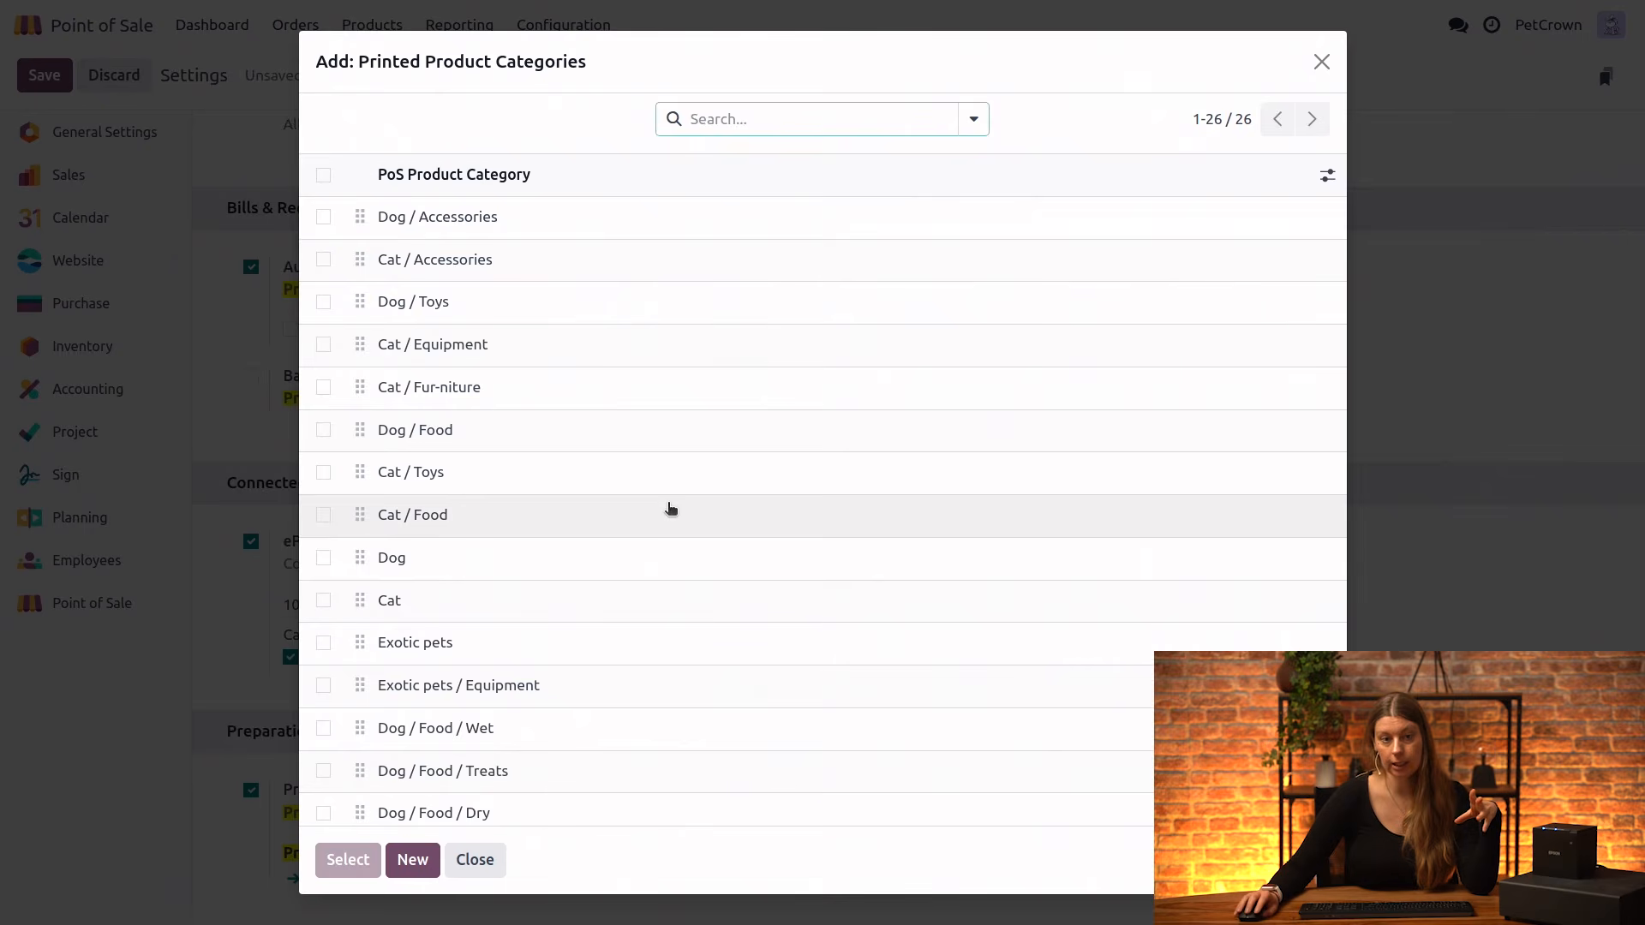
scroll(651, 514, "down", 5)
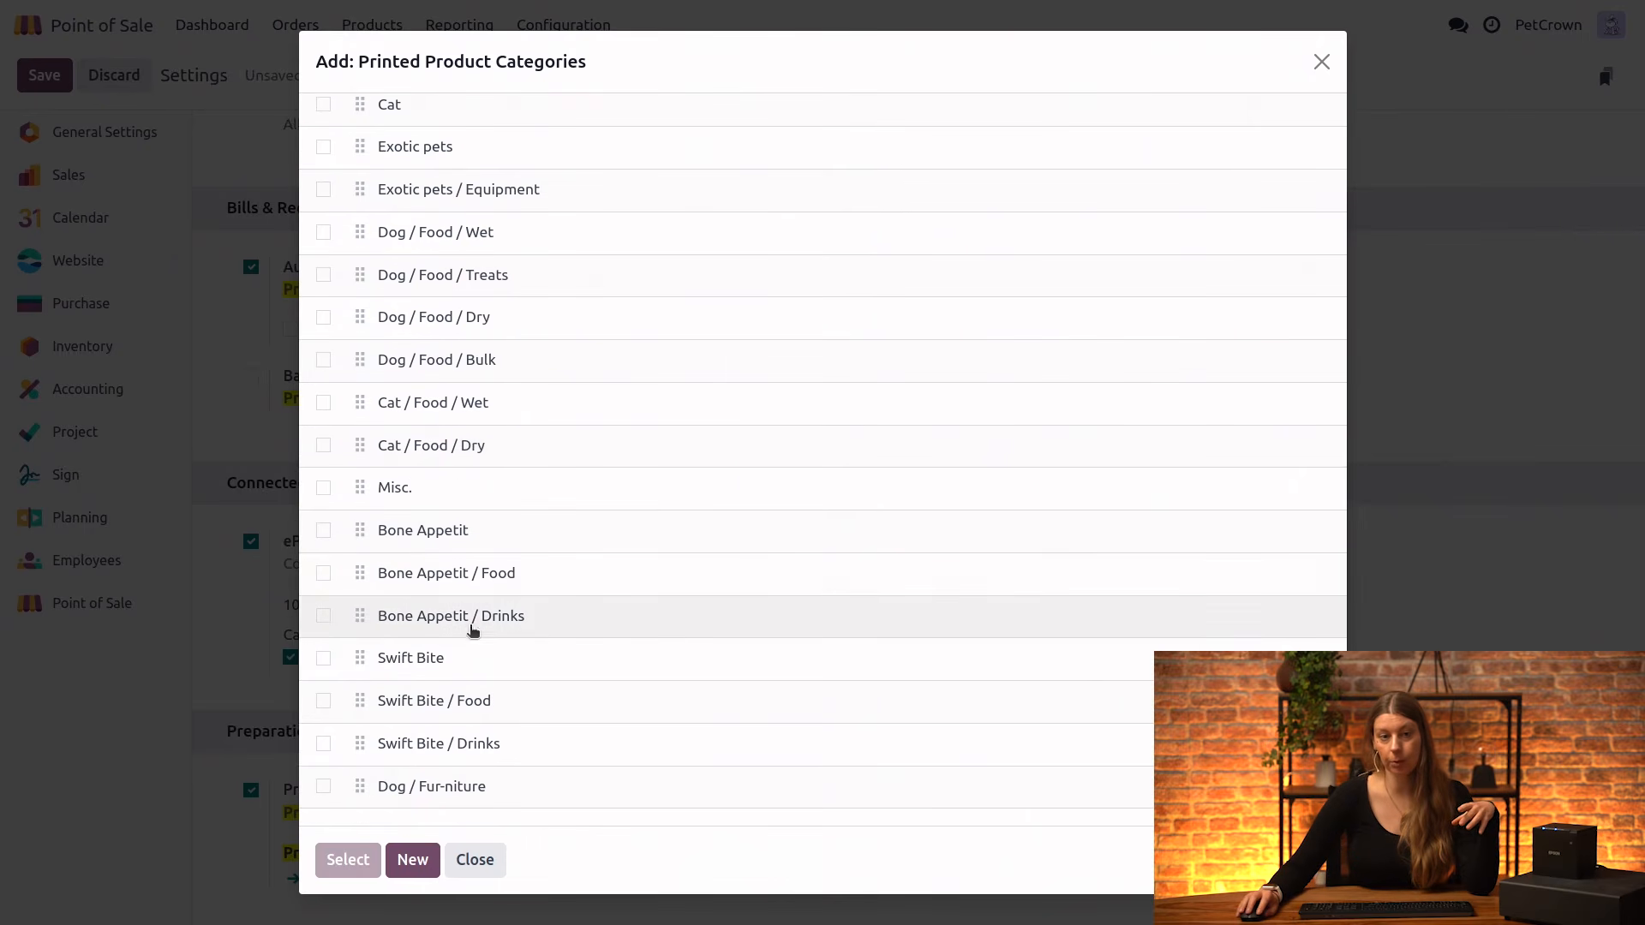
left_click(533, 619)
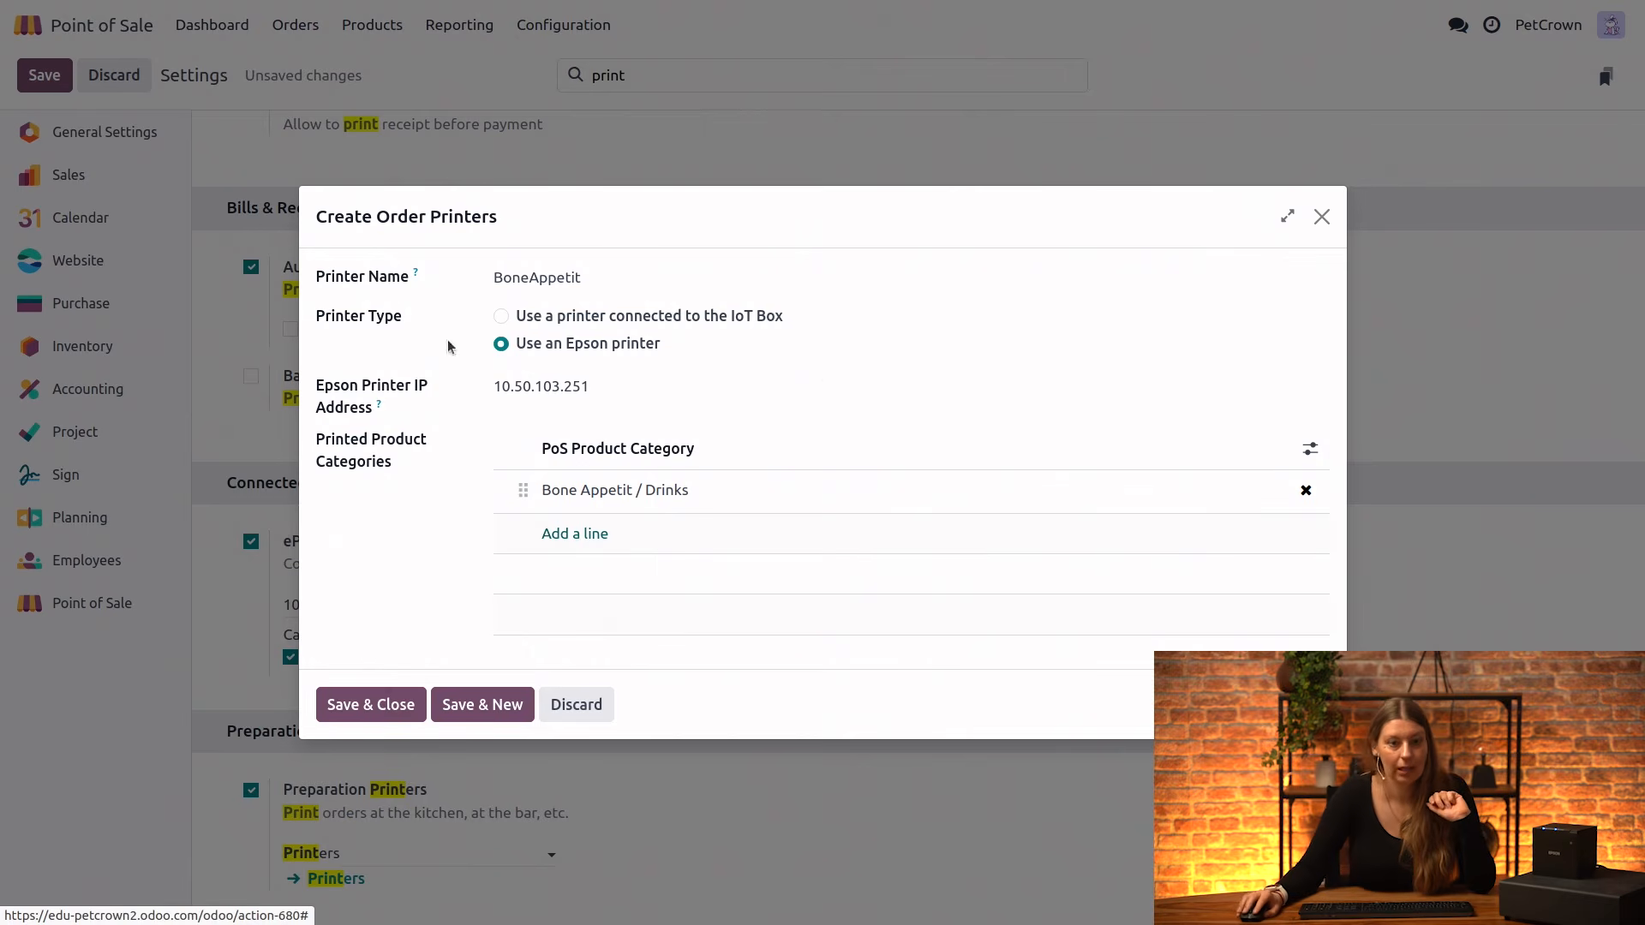
left_click(396, 704)
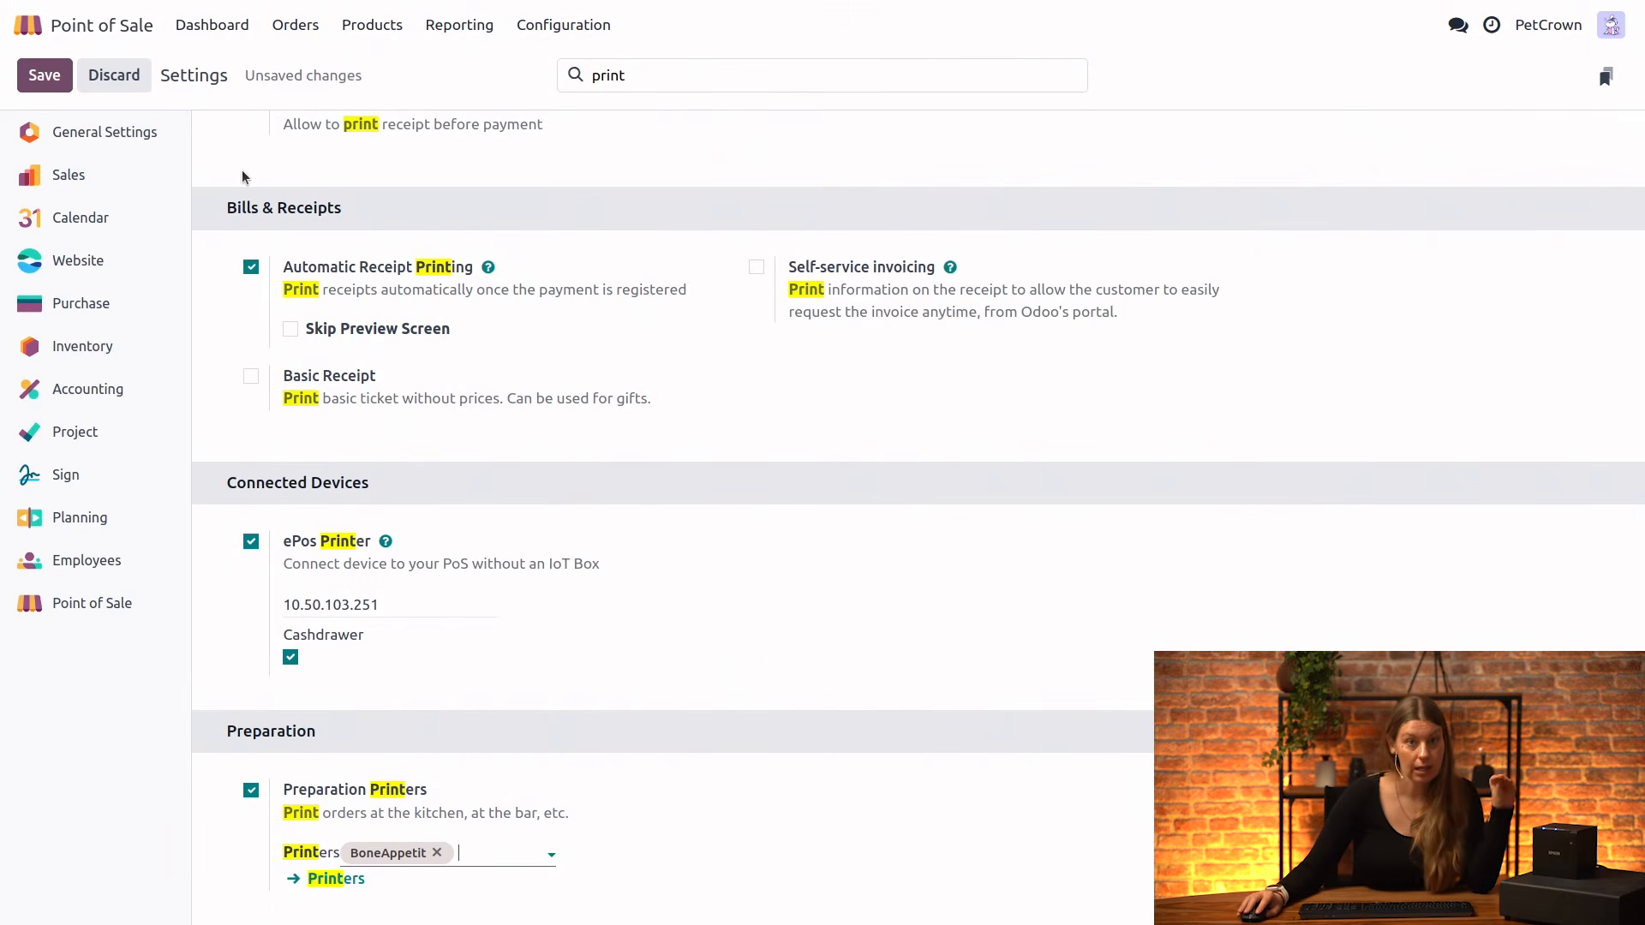
left_click(53, 77)
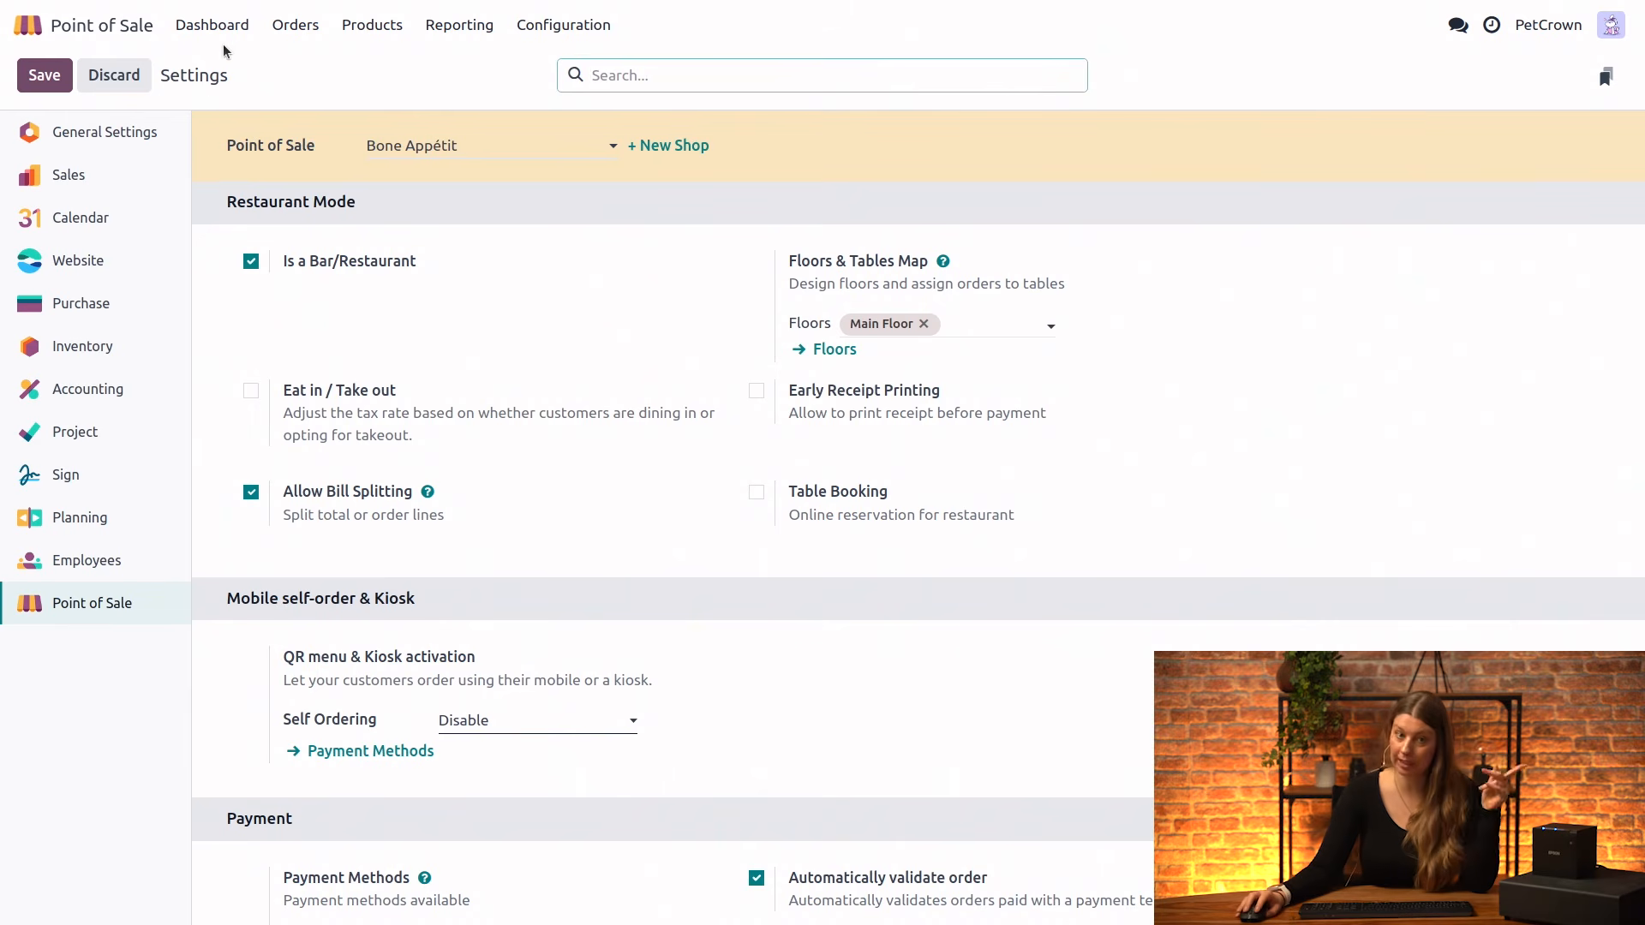
Open the Bone Appétit register from the Point of Sale dashboard without an opening note
left_click(227, 23)
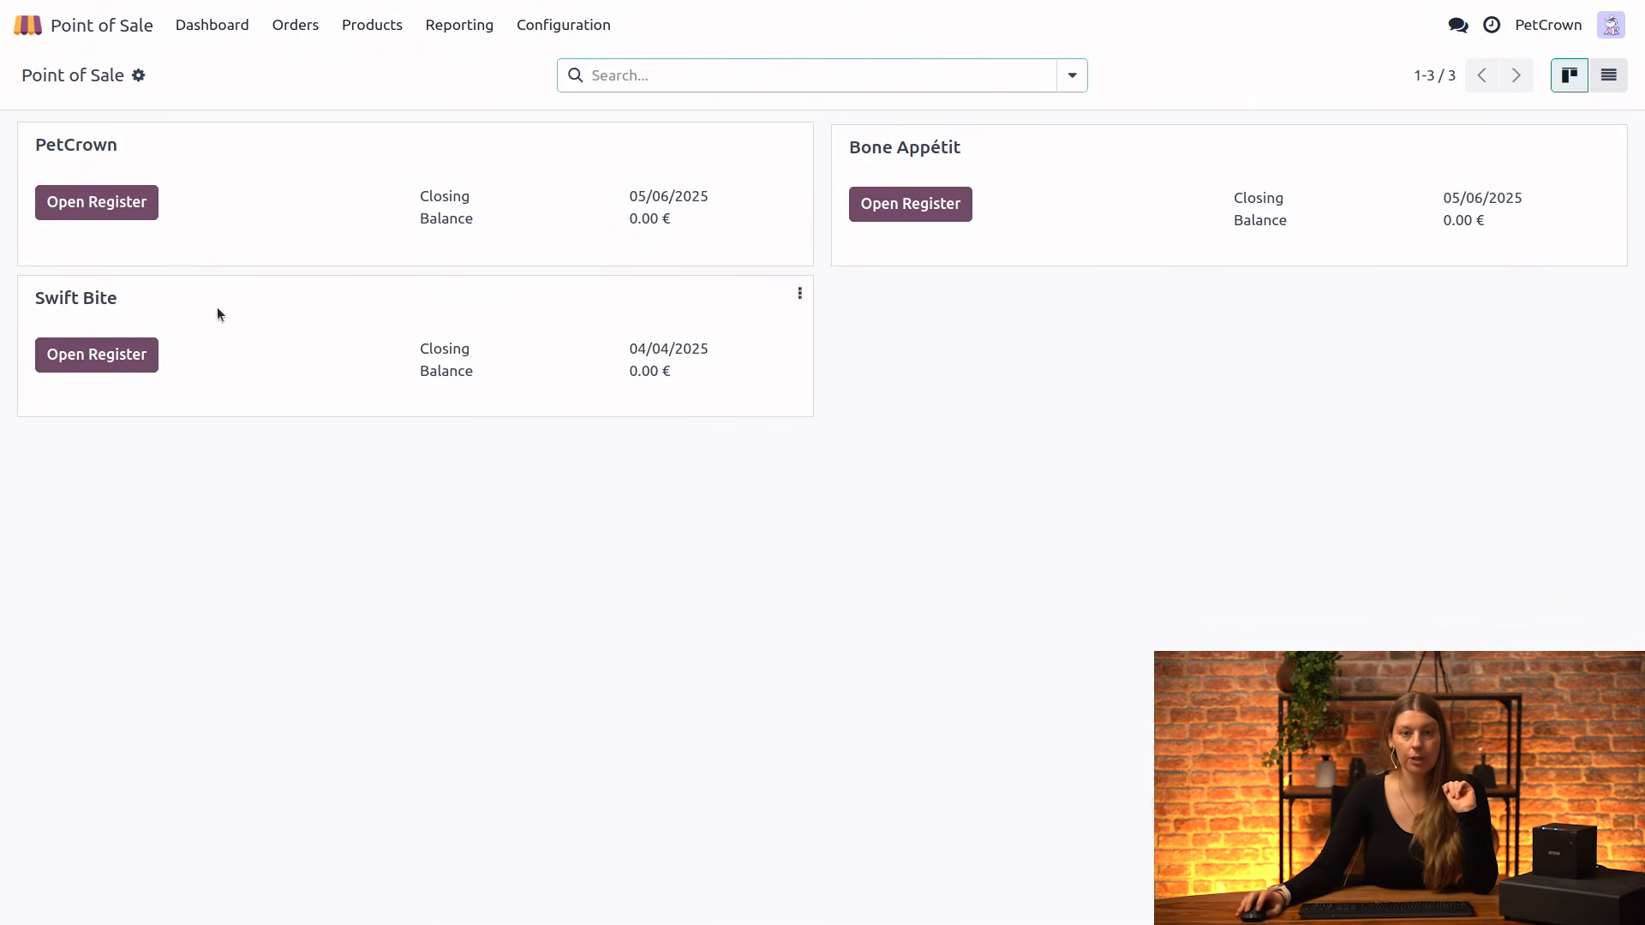
left_click(923, 211)
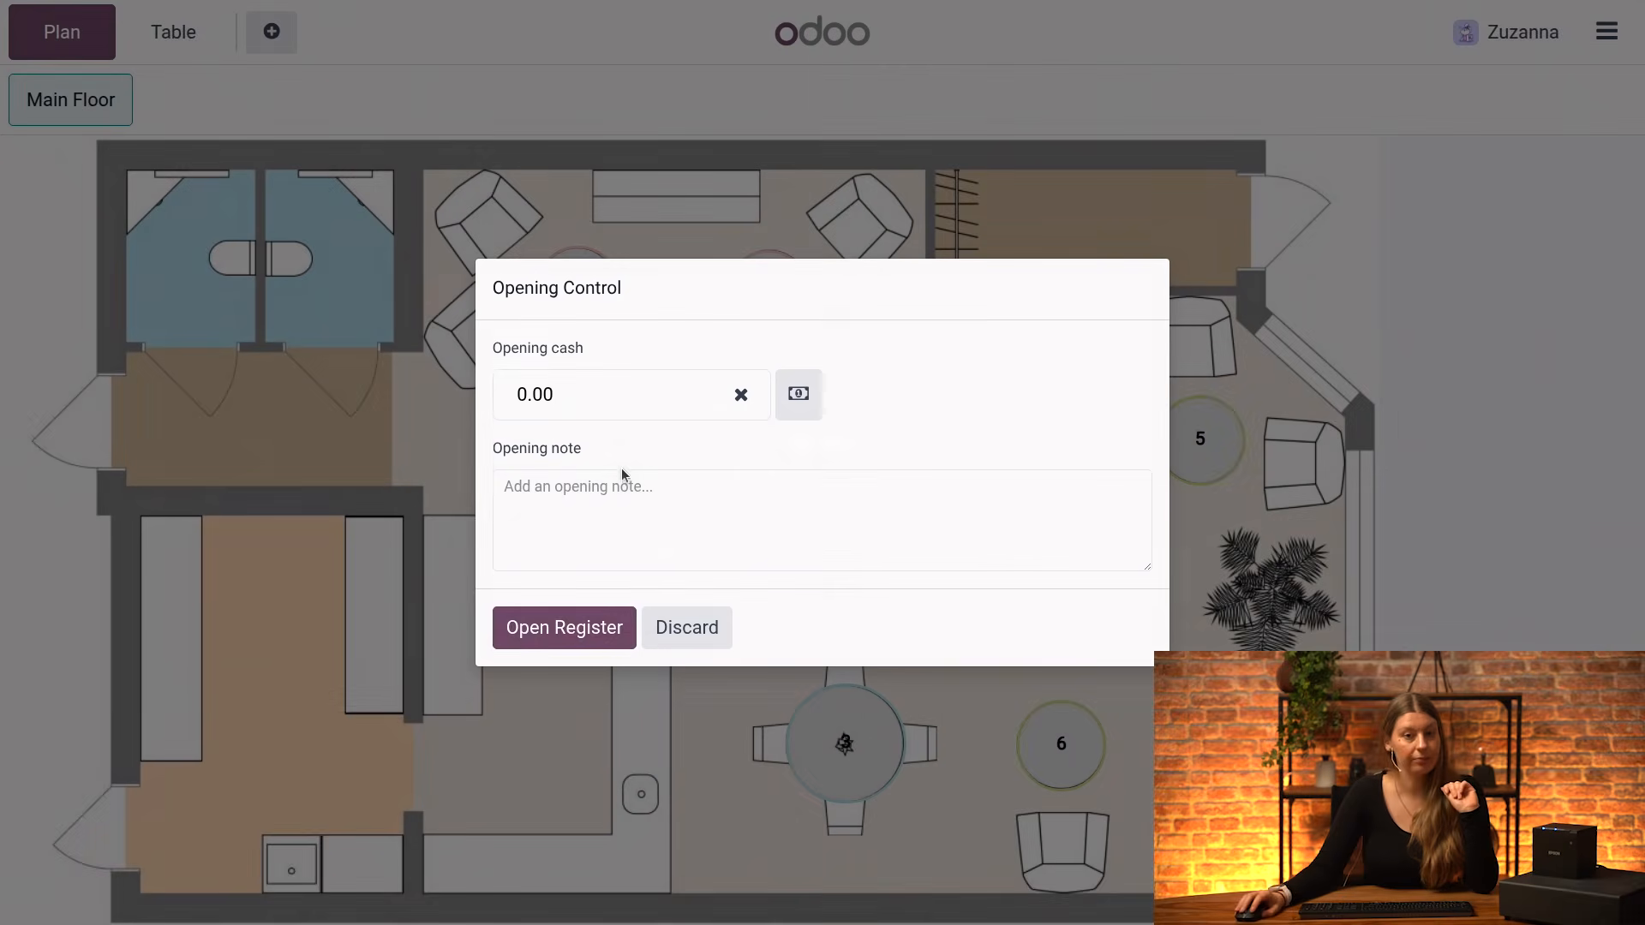
left_click(529, 638)
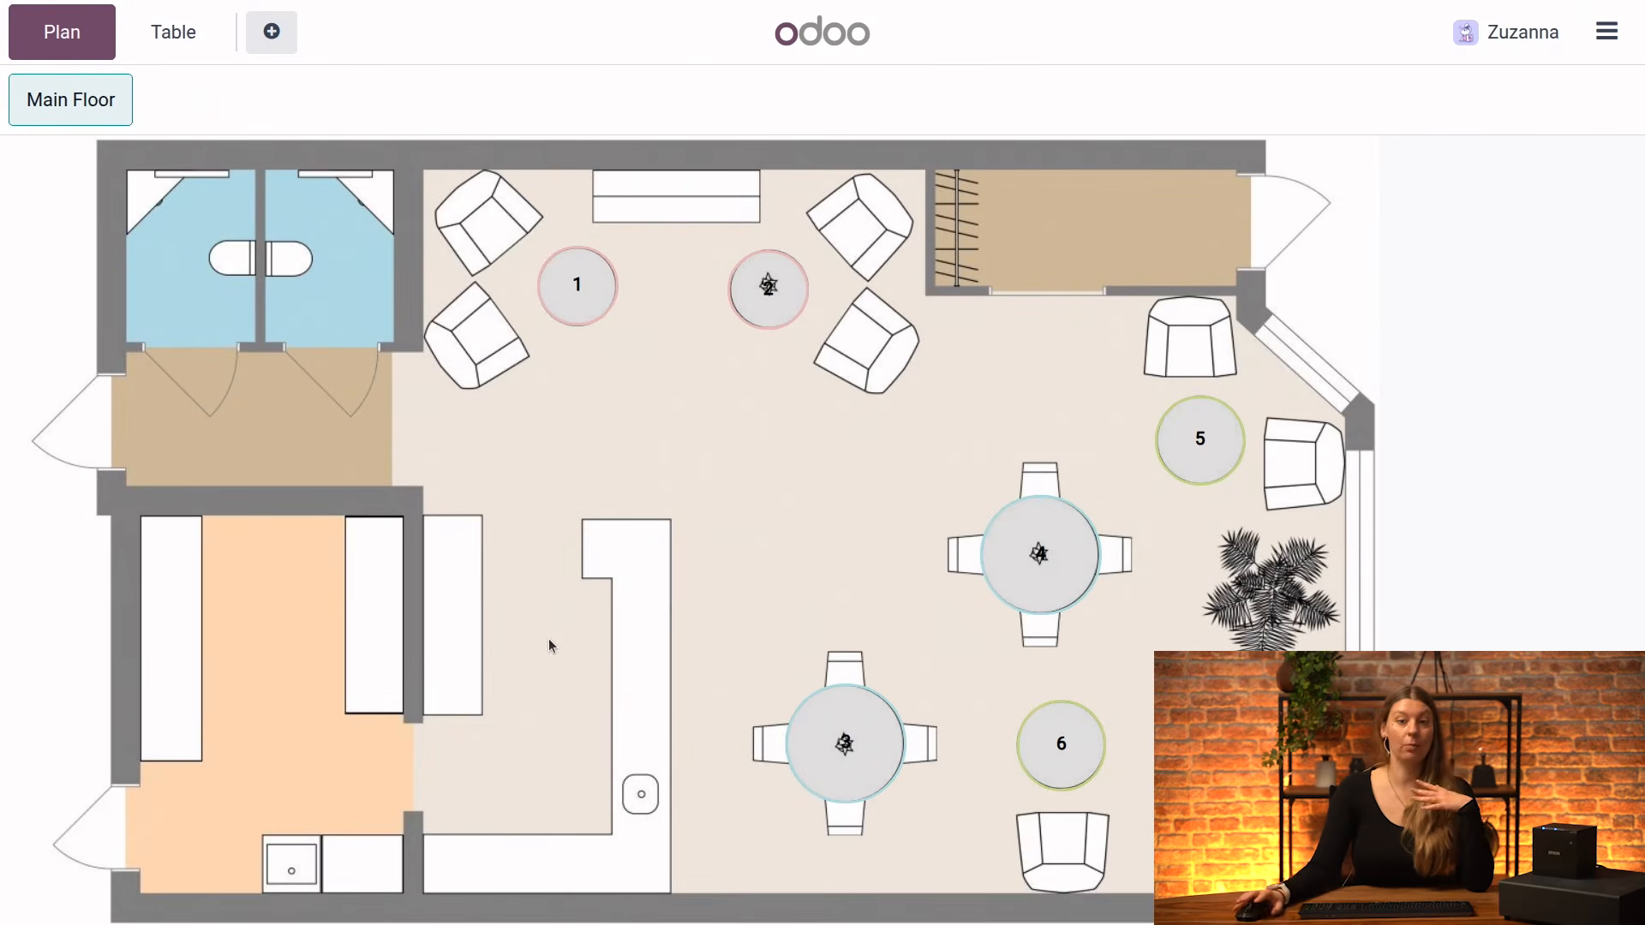
Order one Lattails and one Puppaccino from the Drinks category for table 5 and send the order to preparation
left_click(1200, 441)
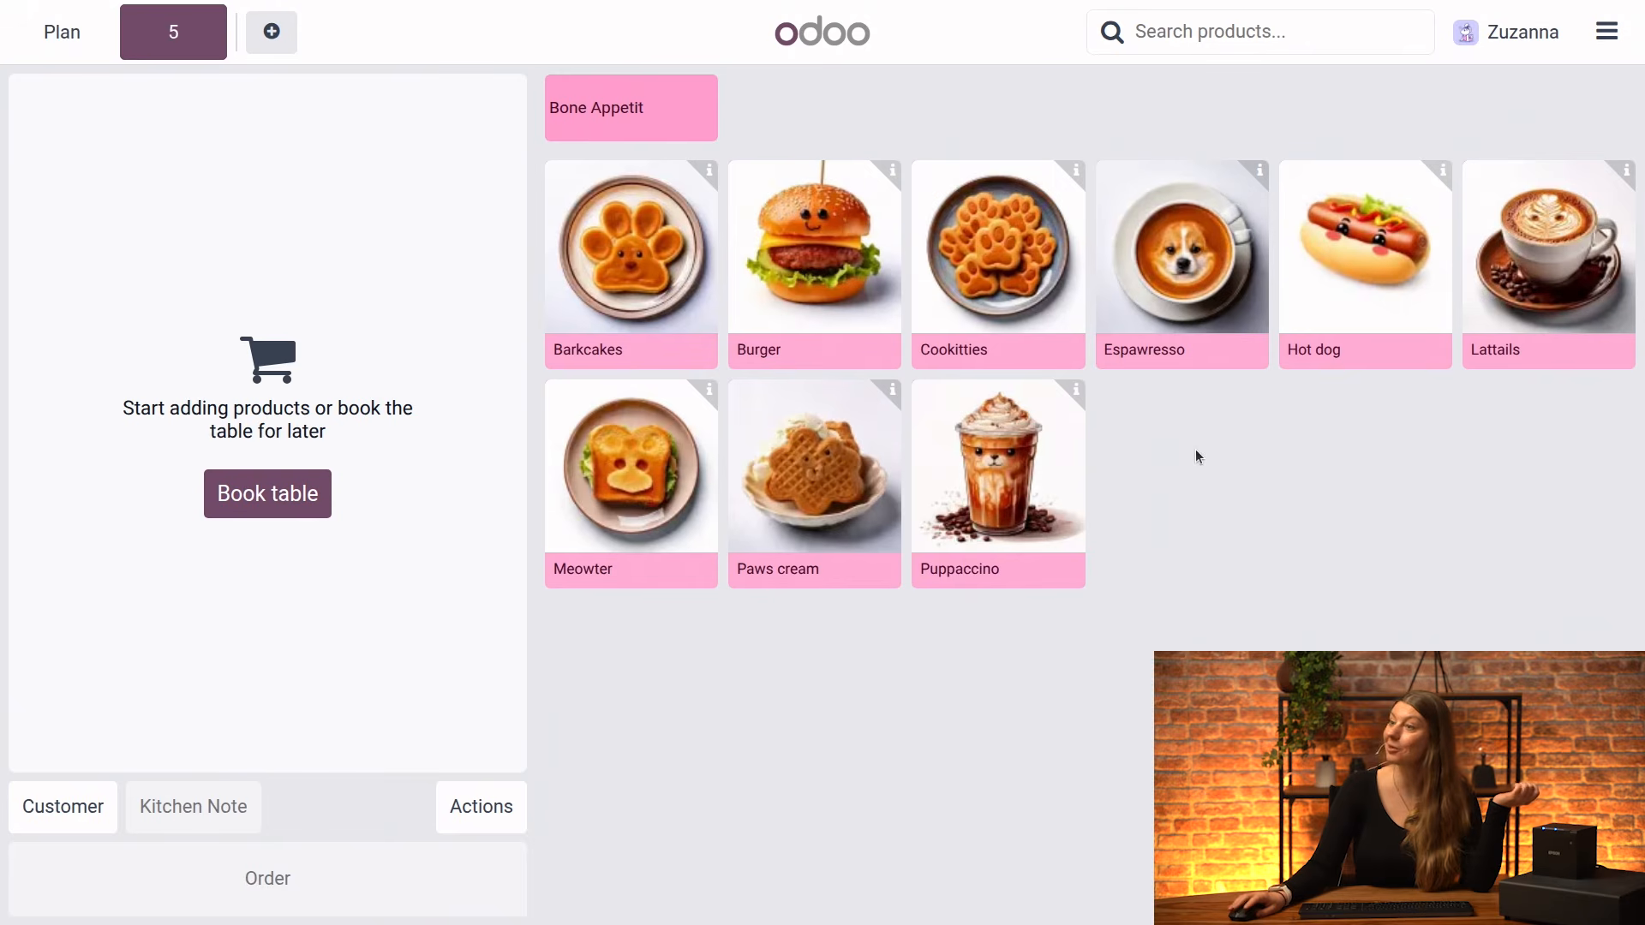
left_click(655, 109)
left_click(799, 109)
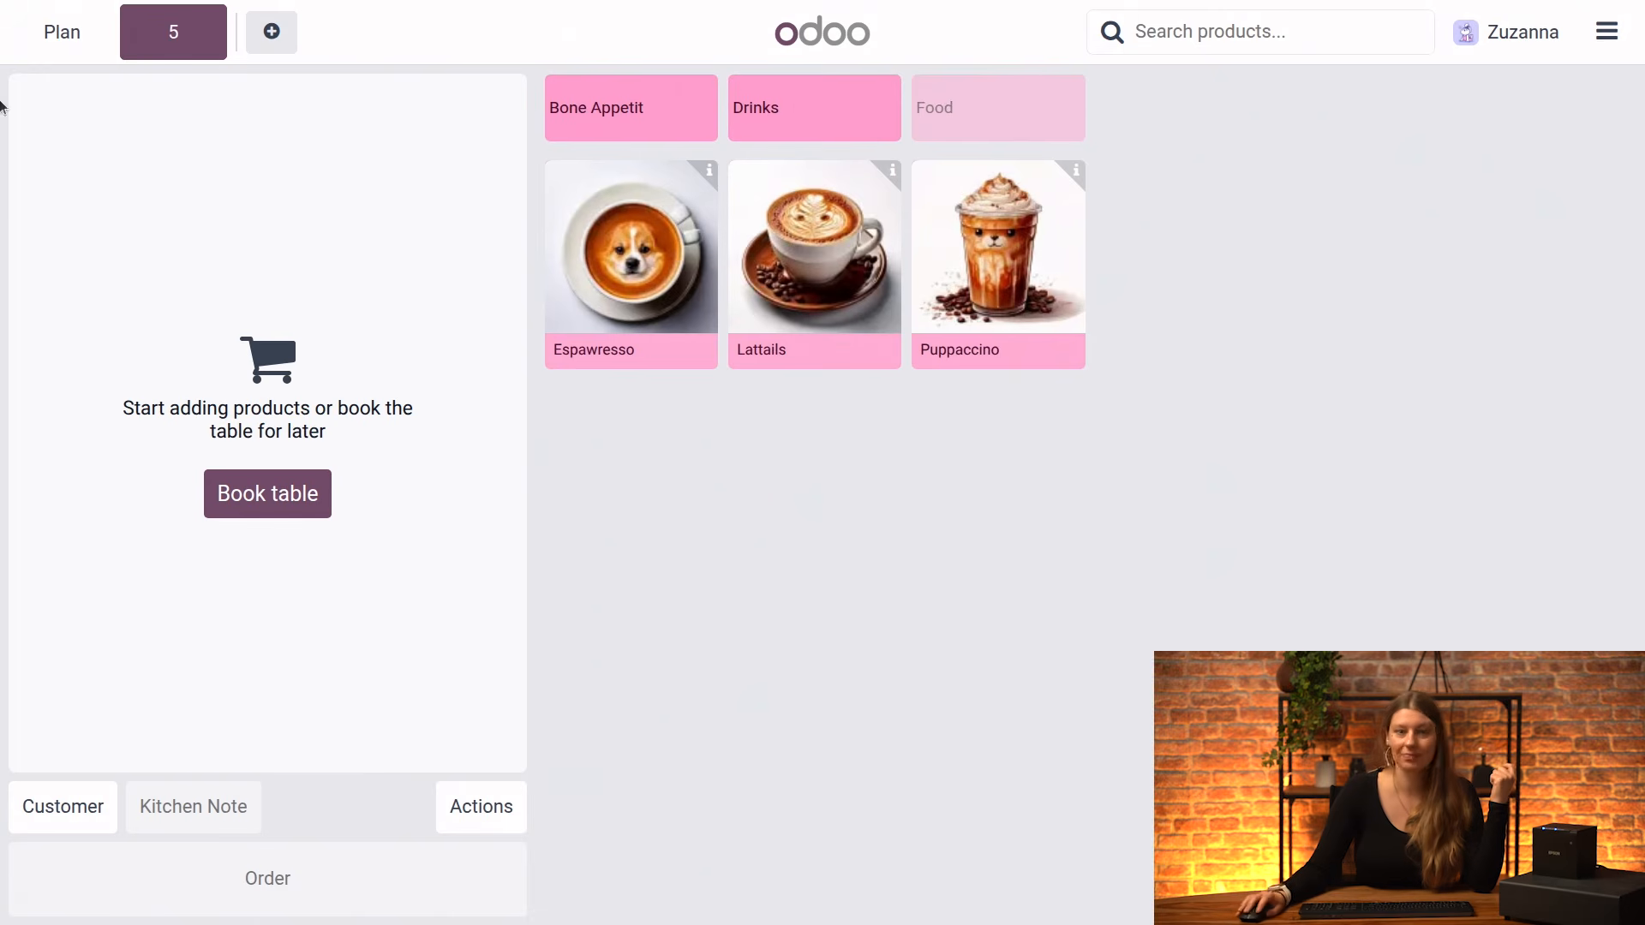
left_click(831, 255)
left_click(990, 279)
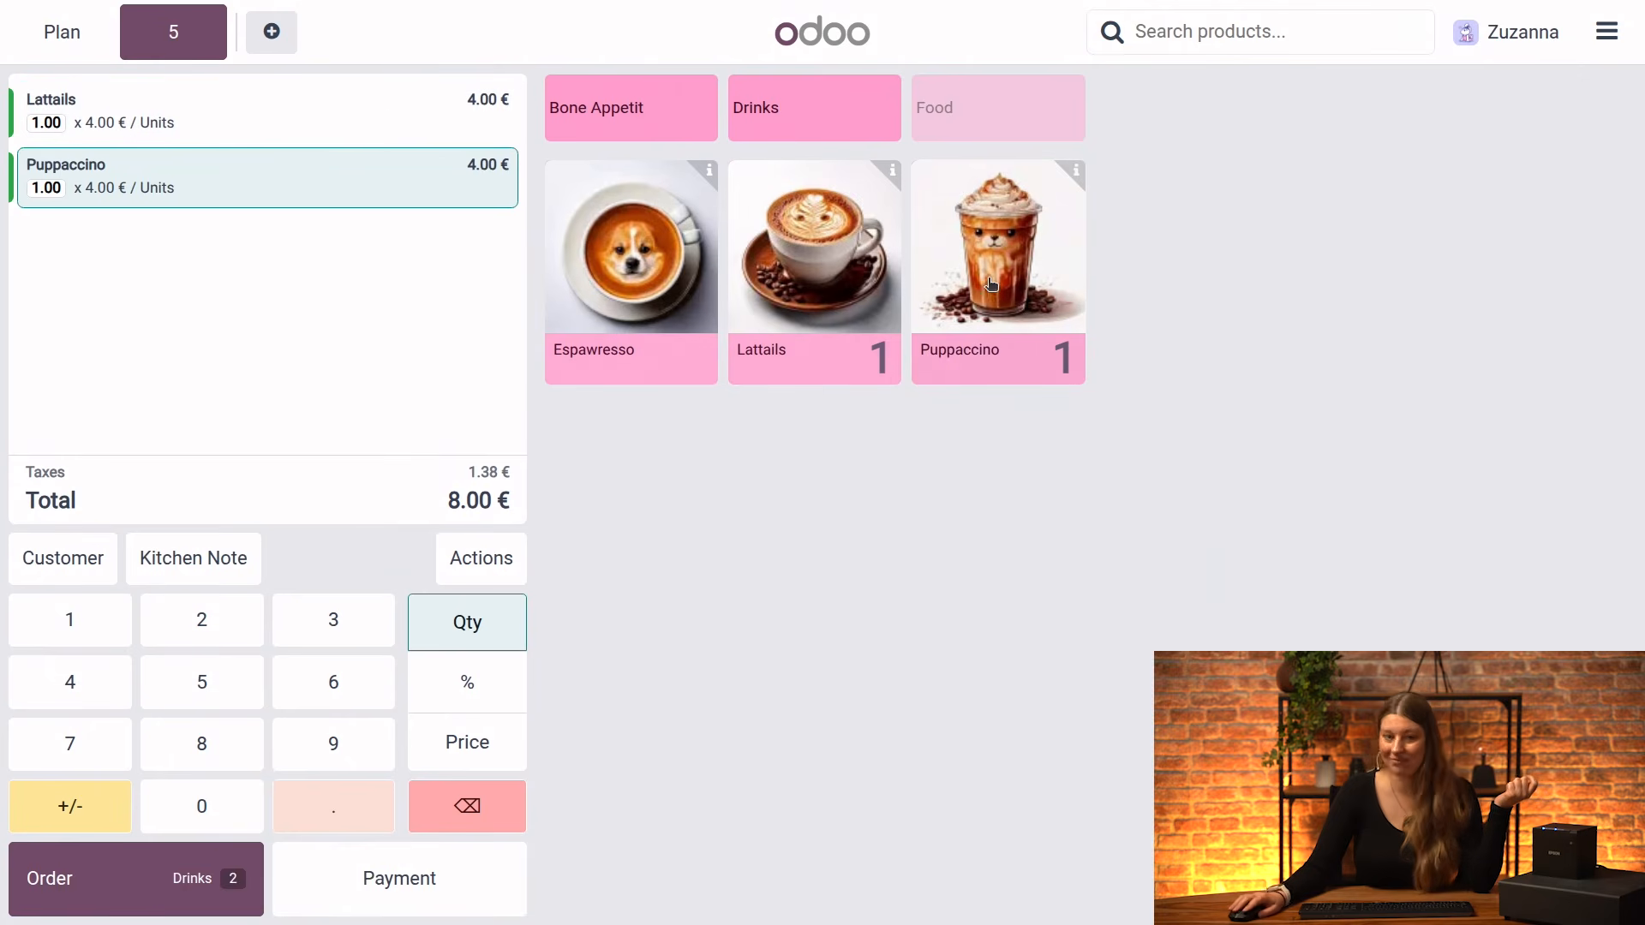
left_click(153, 883)
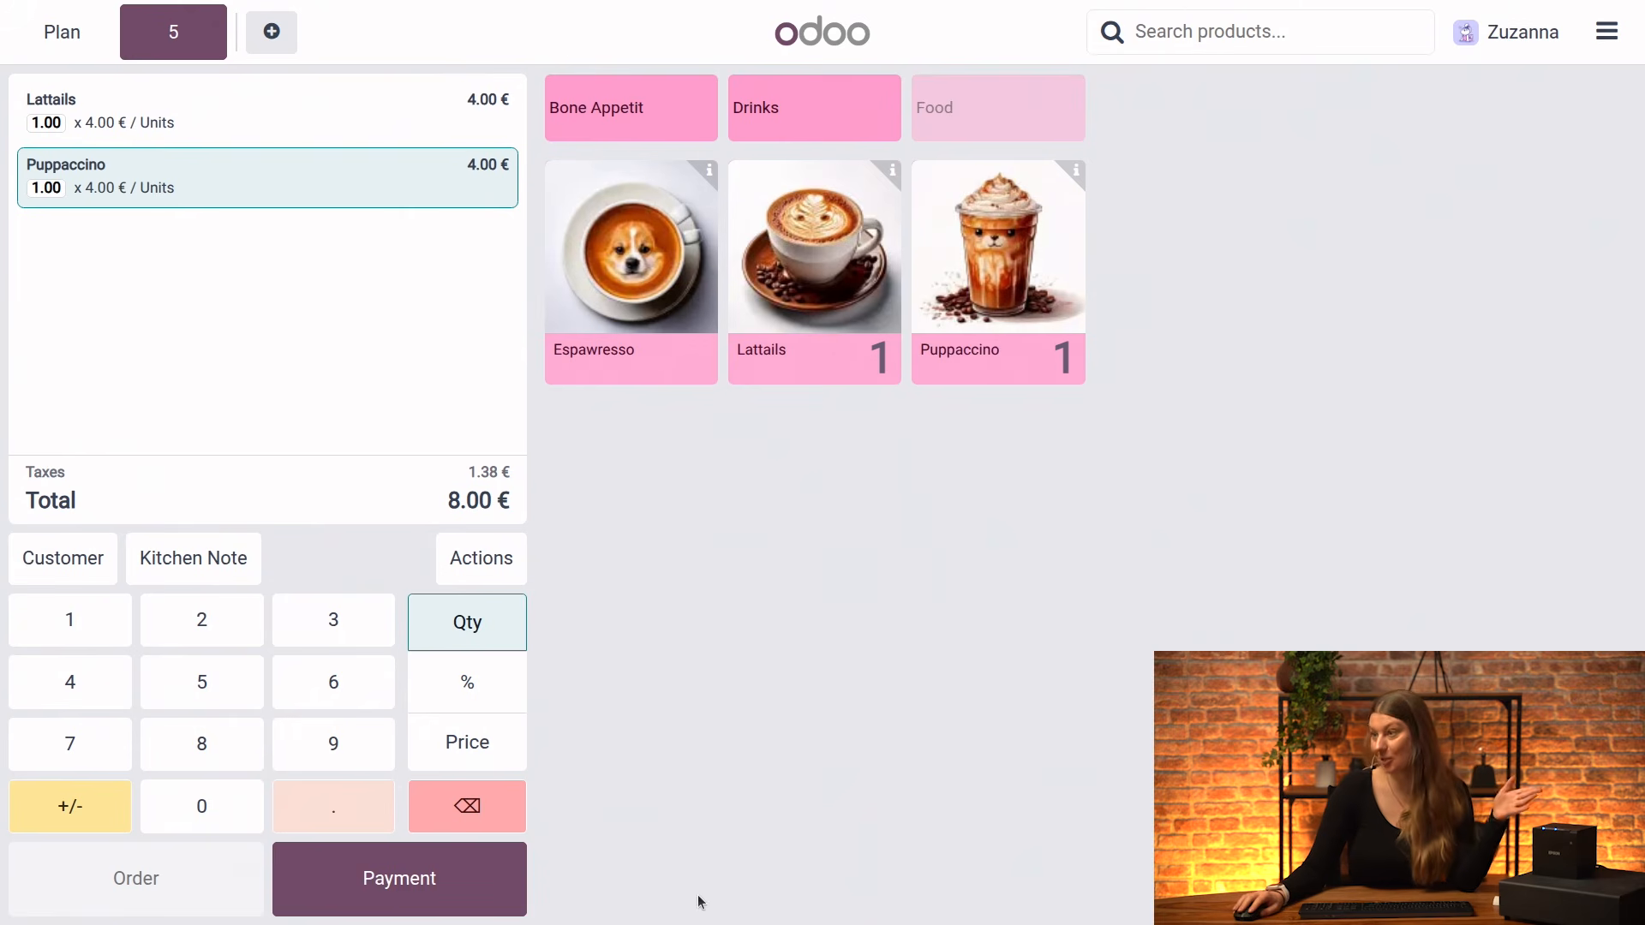
Pay the table 5 order with Cash Bone Appétit and validate the payment
left_click(424, 891)
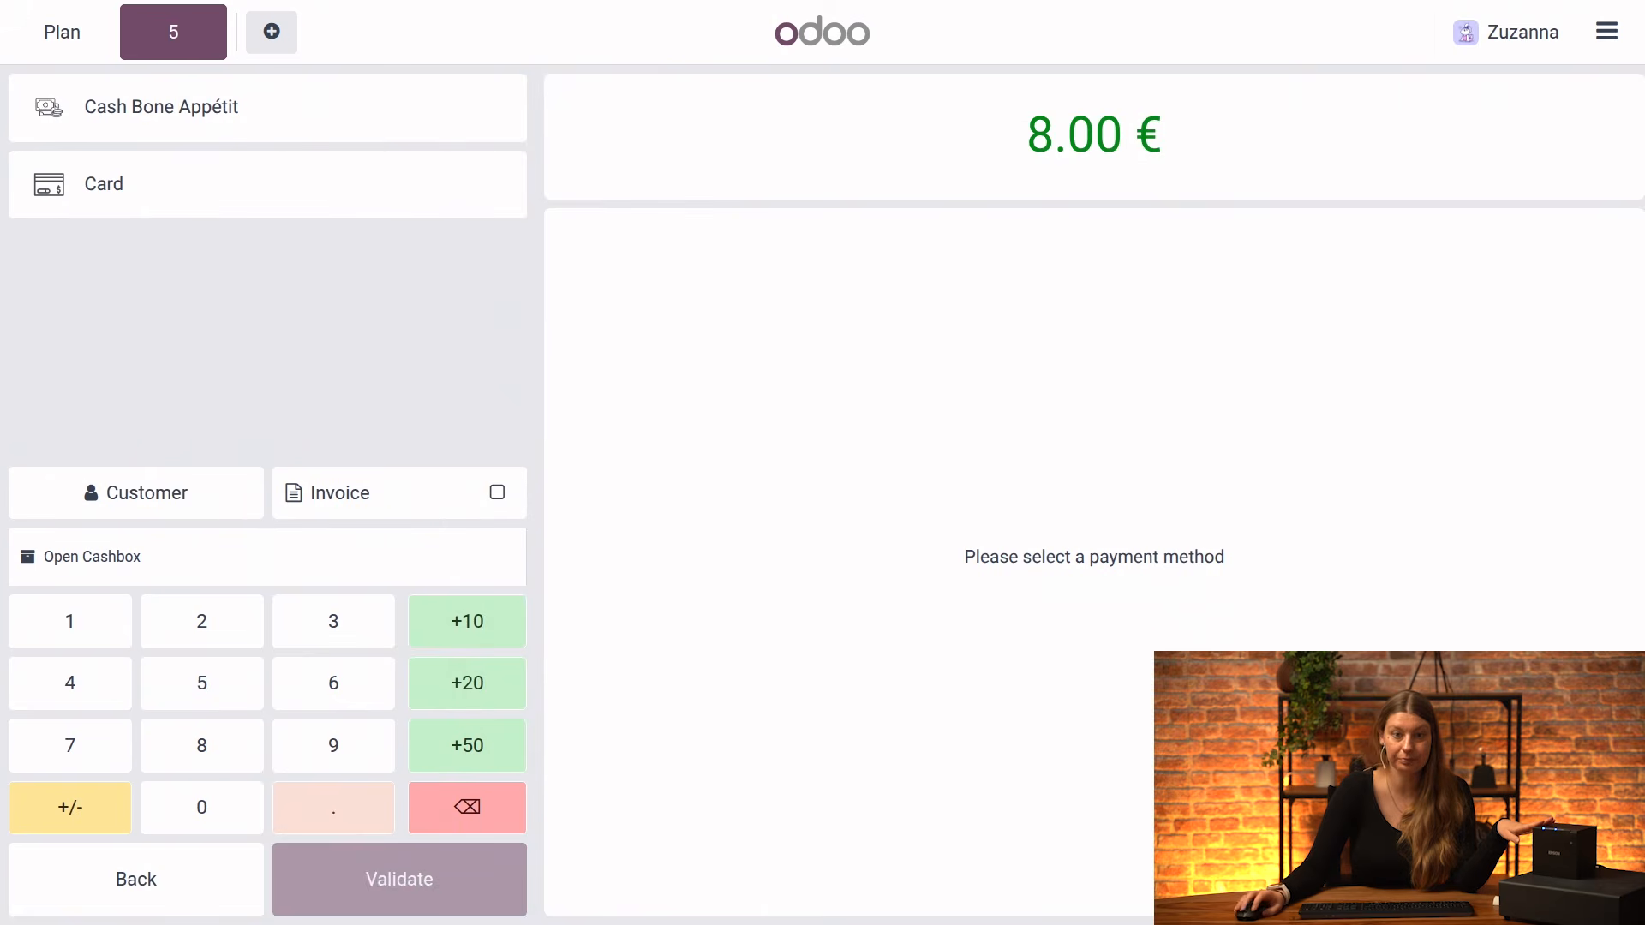
left_click(203, 127)
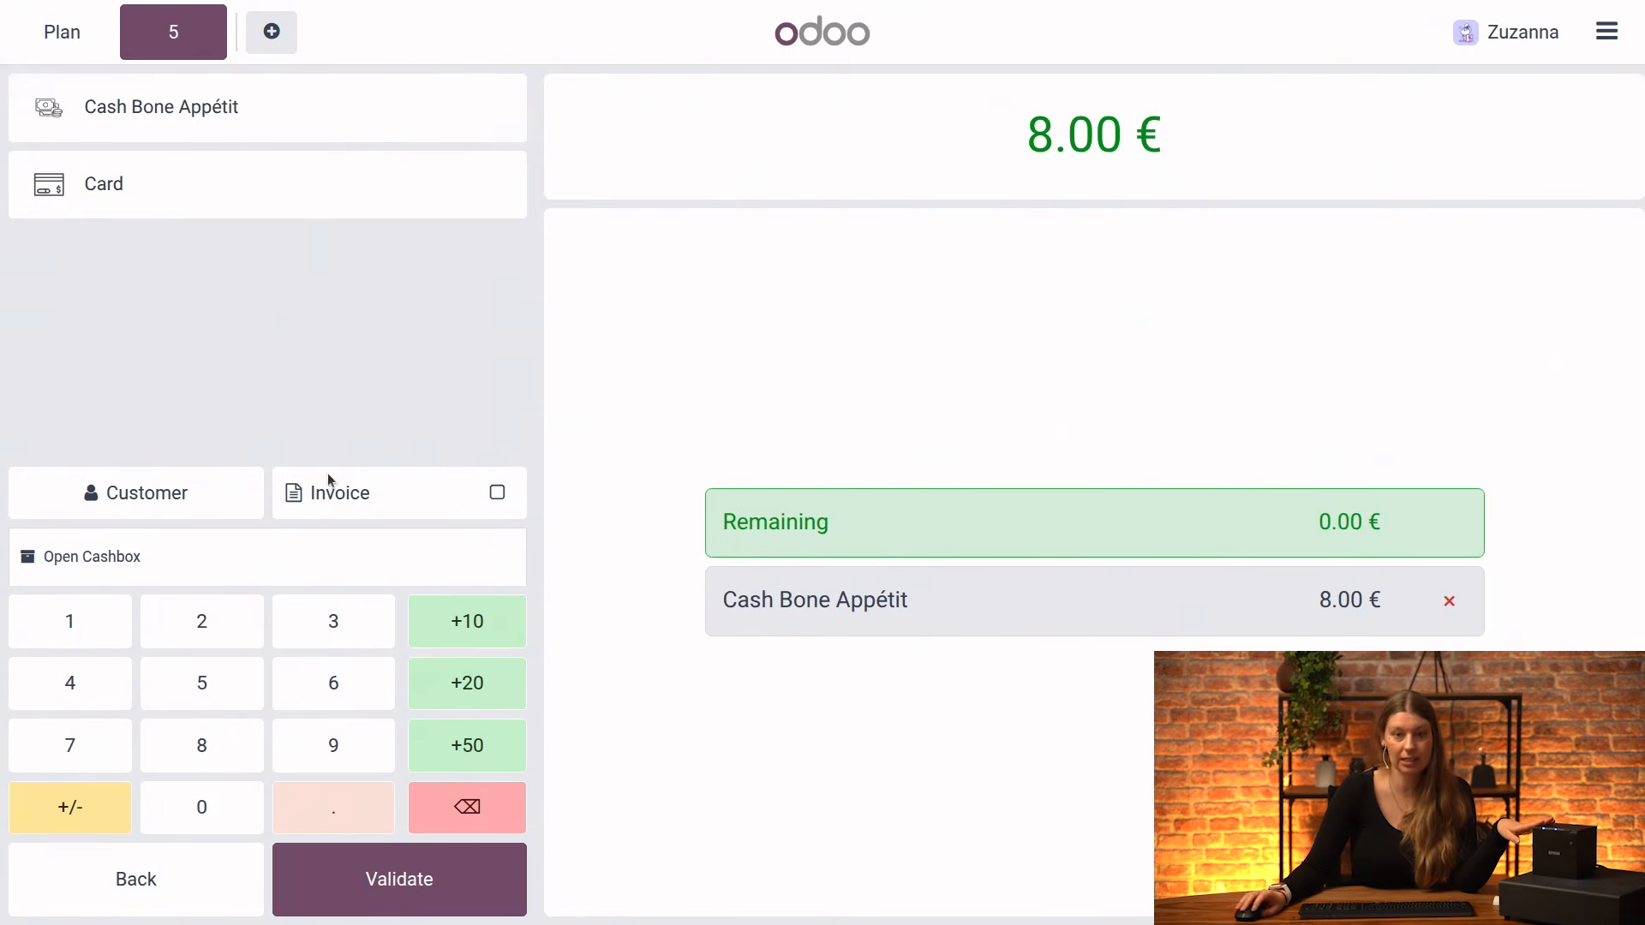
left_click(435, 891)
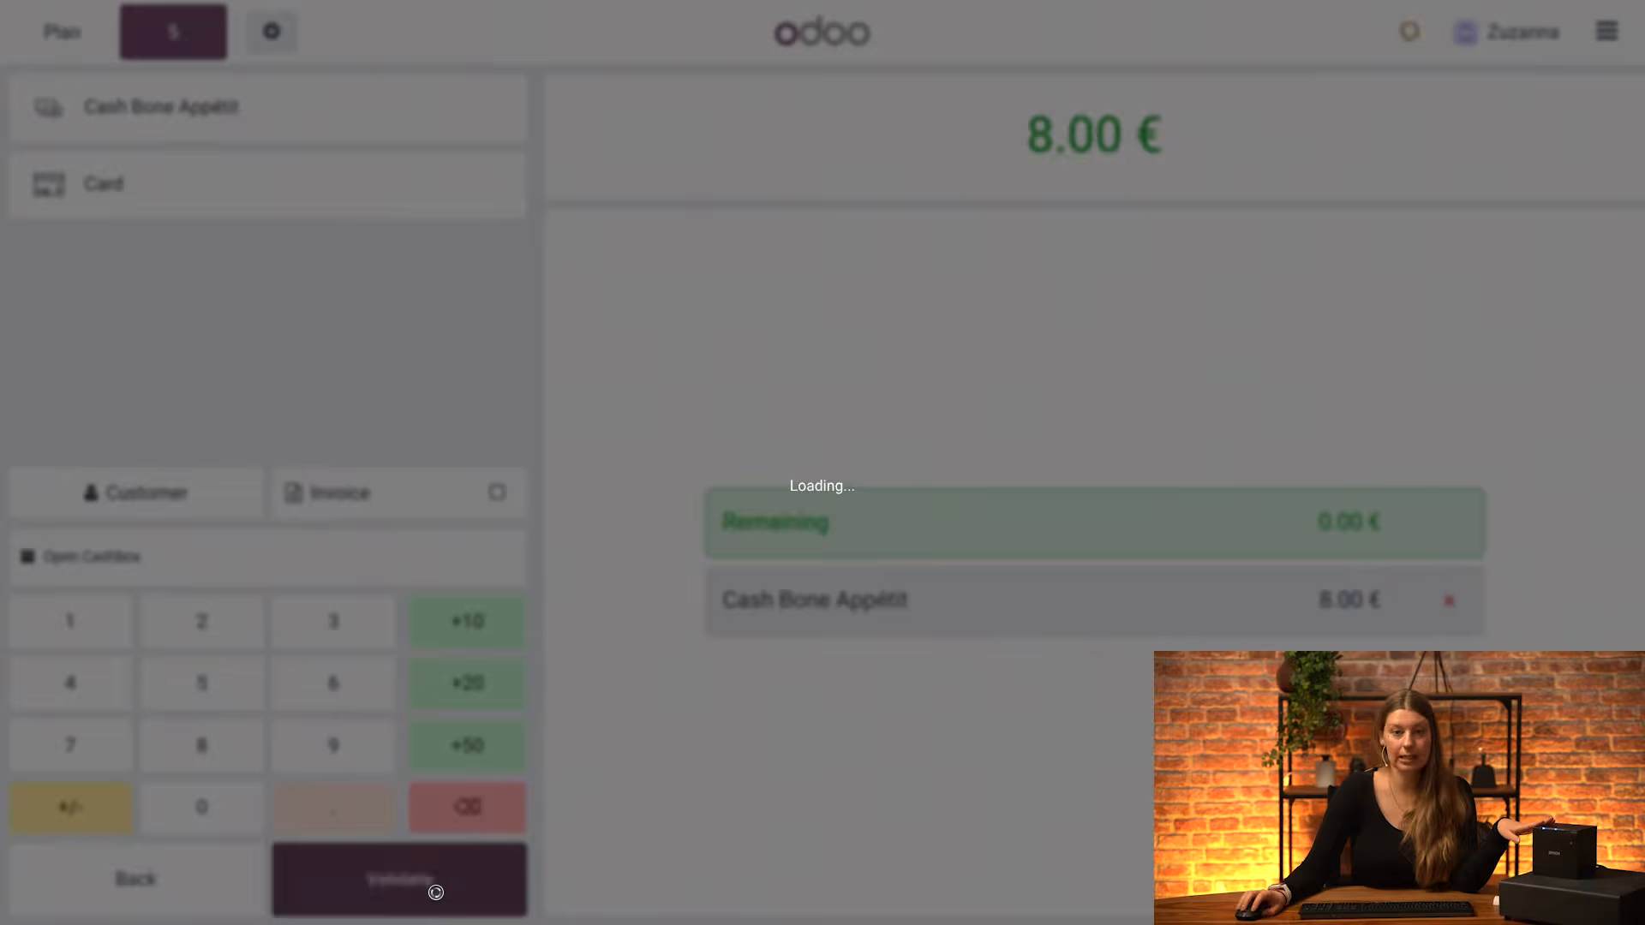